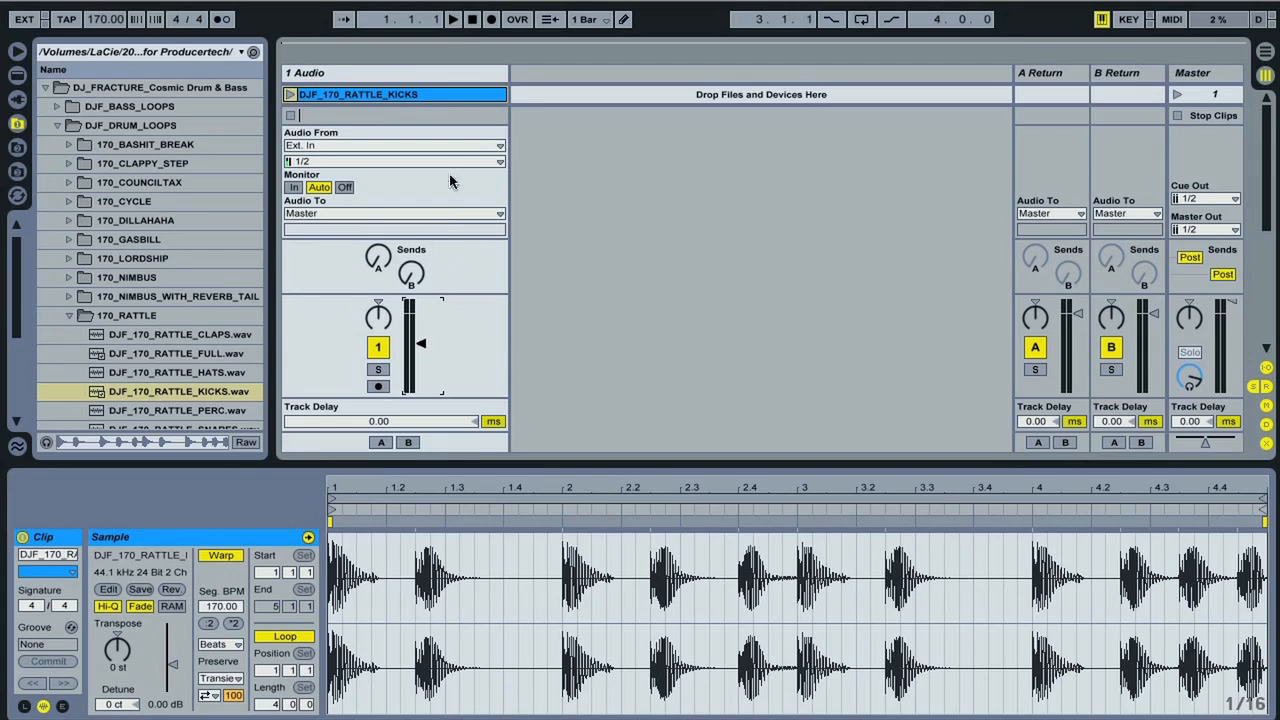
Step: Slice the DJF_170_RATTLE_KICKS loop to a new MIDI track, one slice per transient, using the Built-in slicing preset
left_click(289, 95)
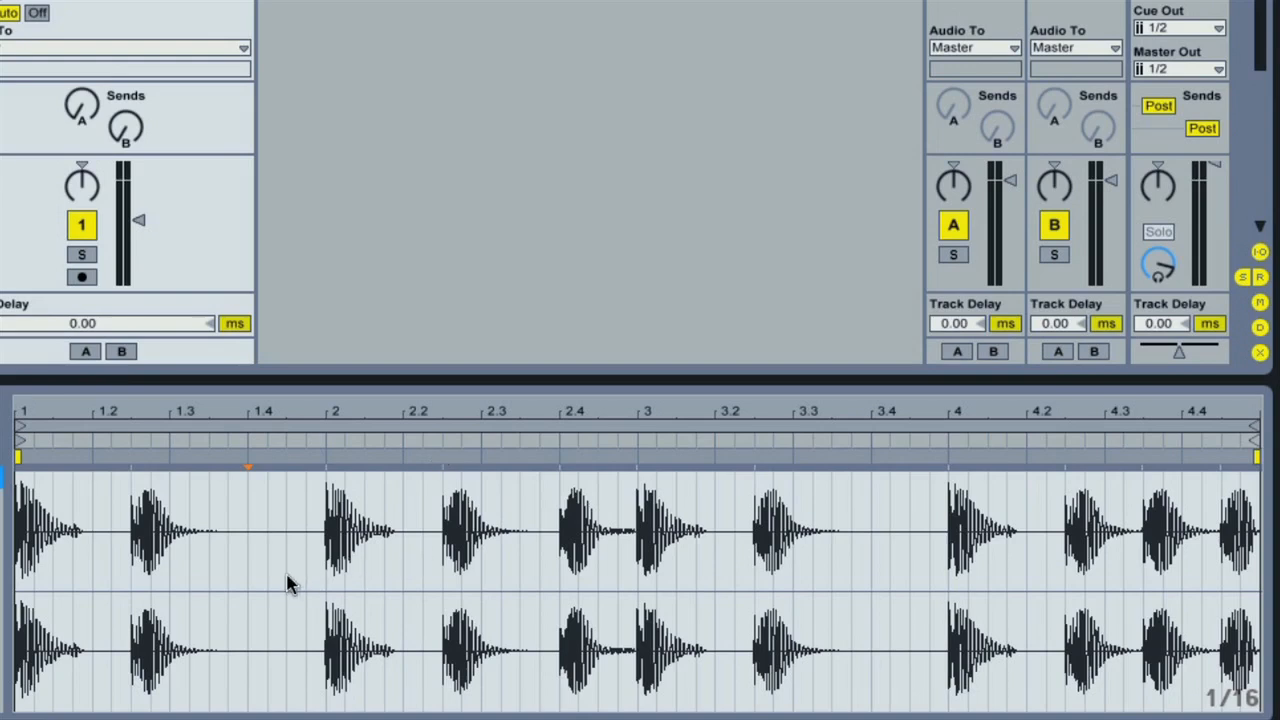
right_click(232, 709)
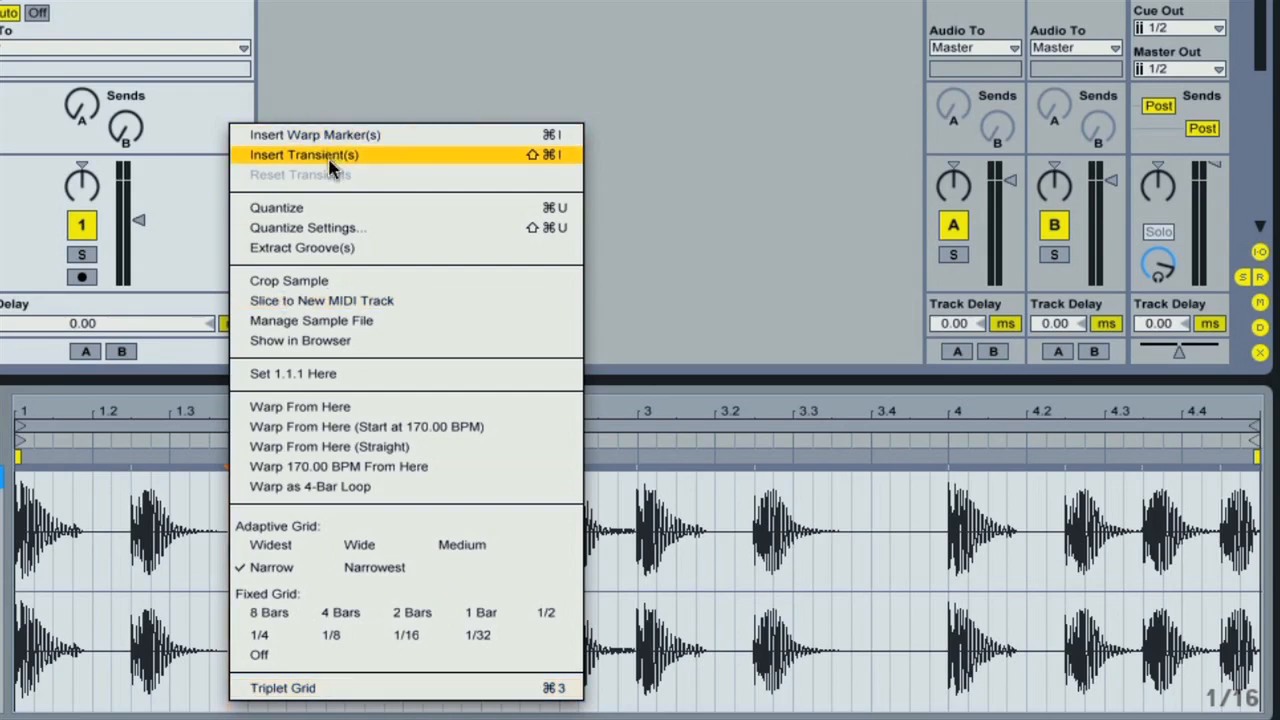
left_click(206, 612)
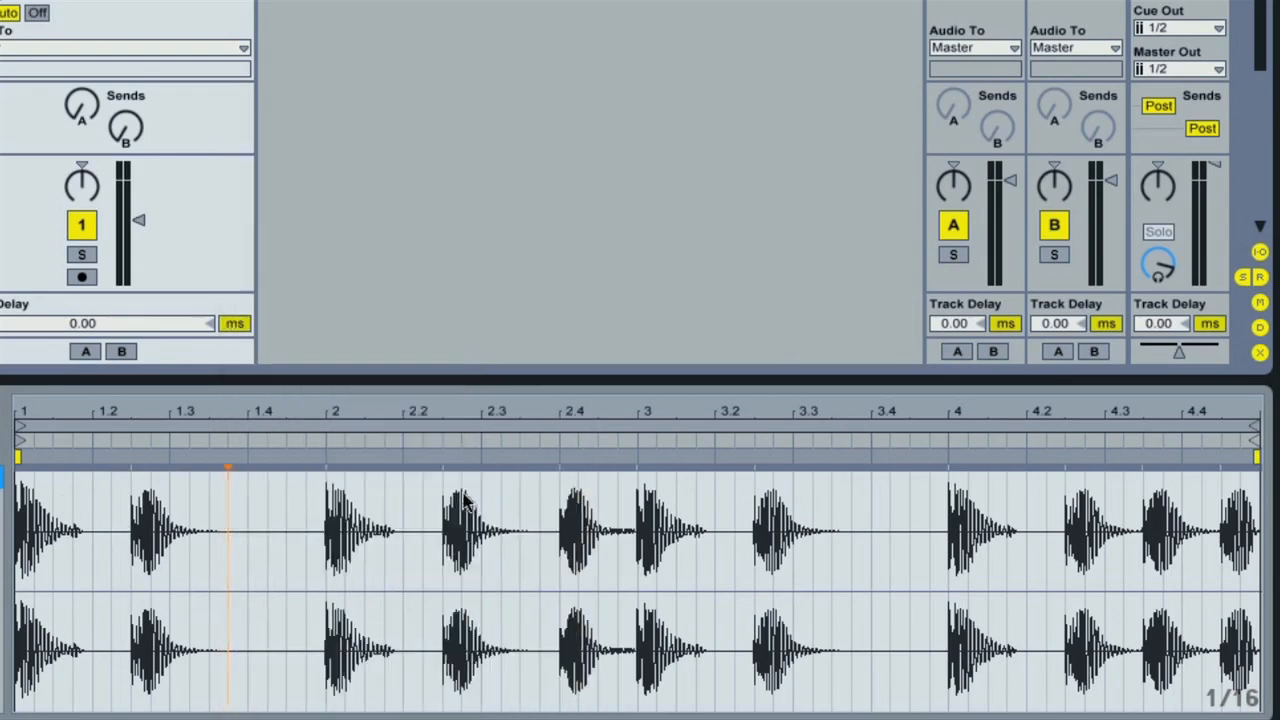
right_click(243, 697)
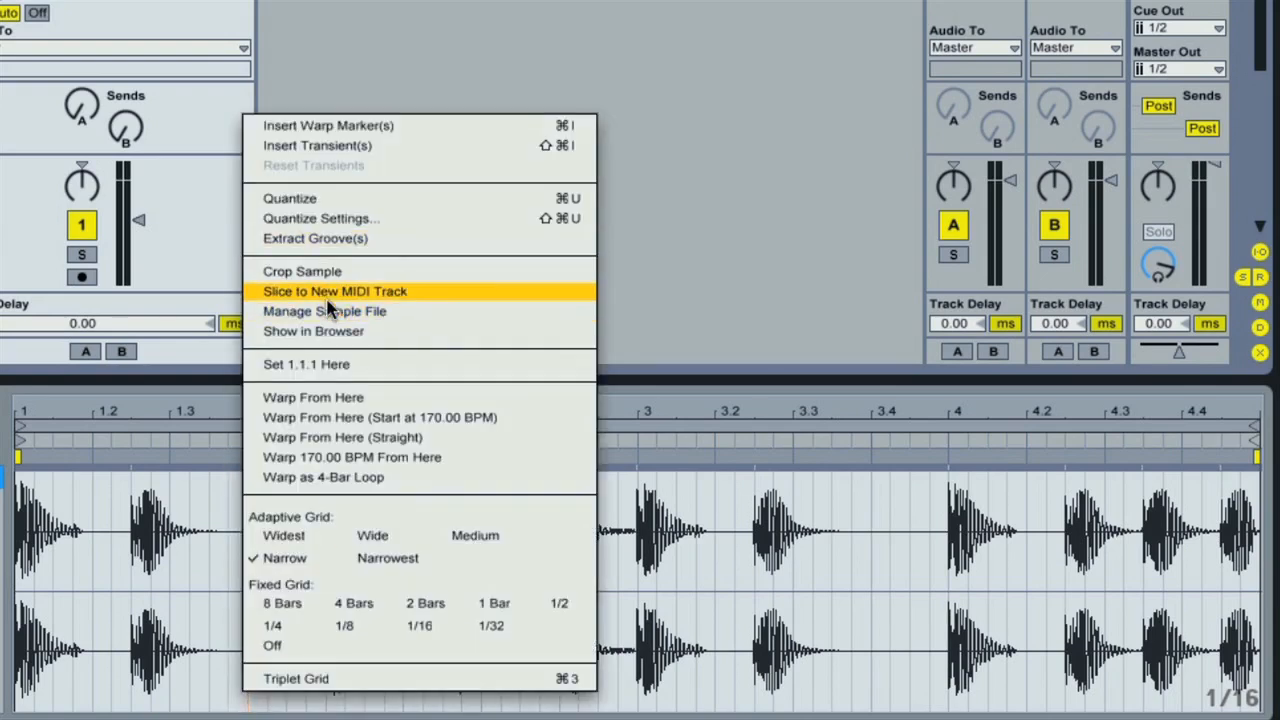
left_click(373, 295)
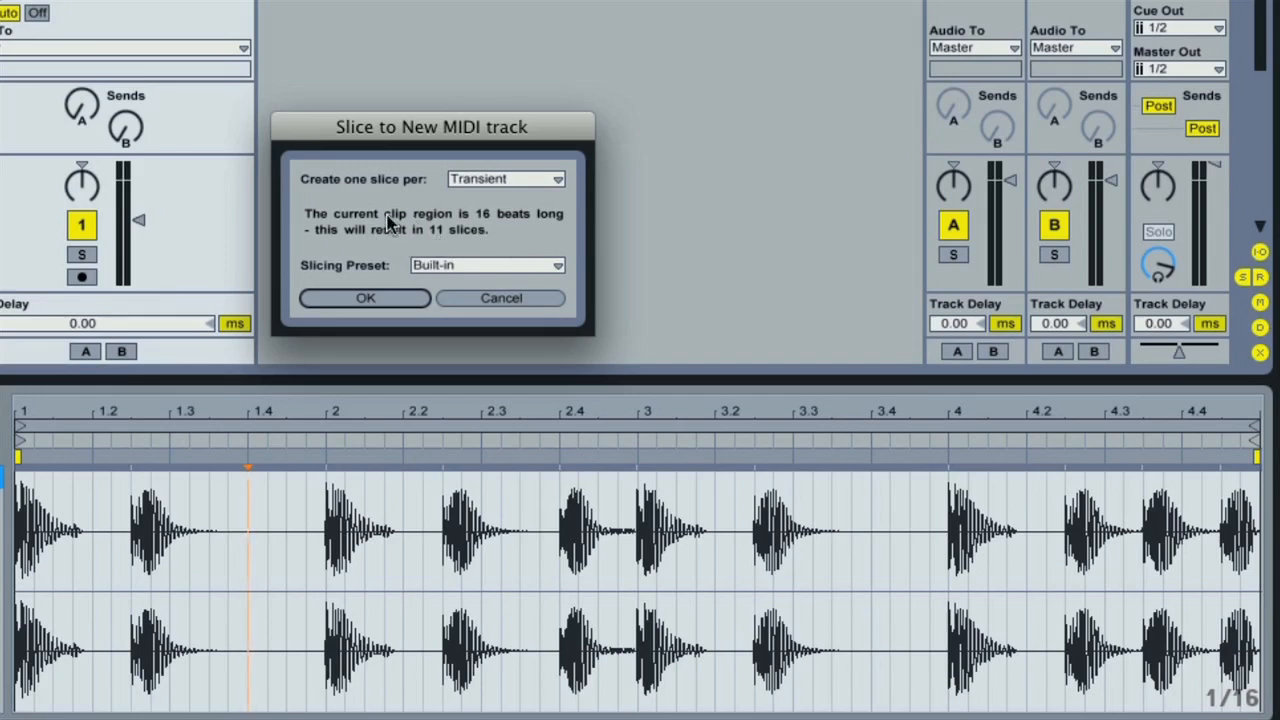
left_click(342, 304)
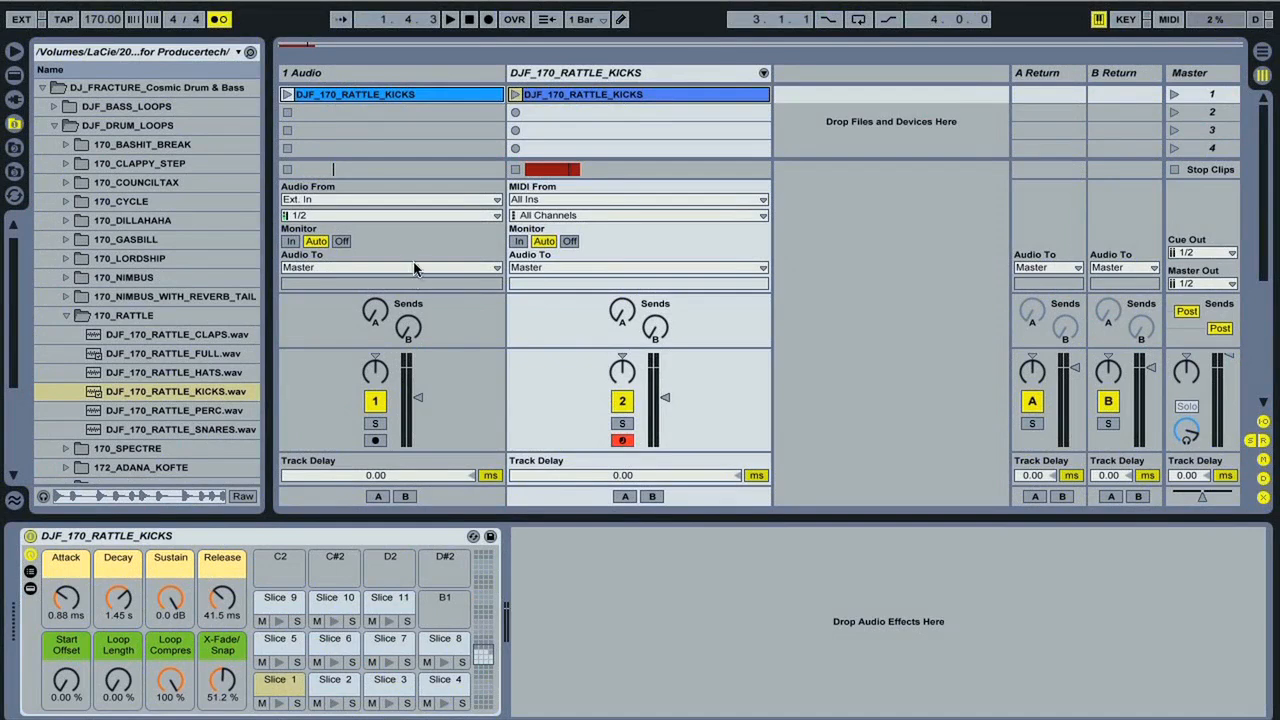
Step: Check the first slice and the notes of the sliced MIDI clip, and delete the original 1 Audio track
left_click(283, 703)
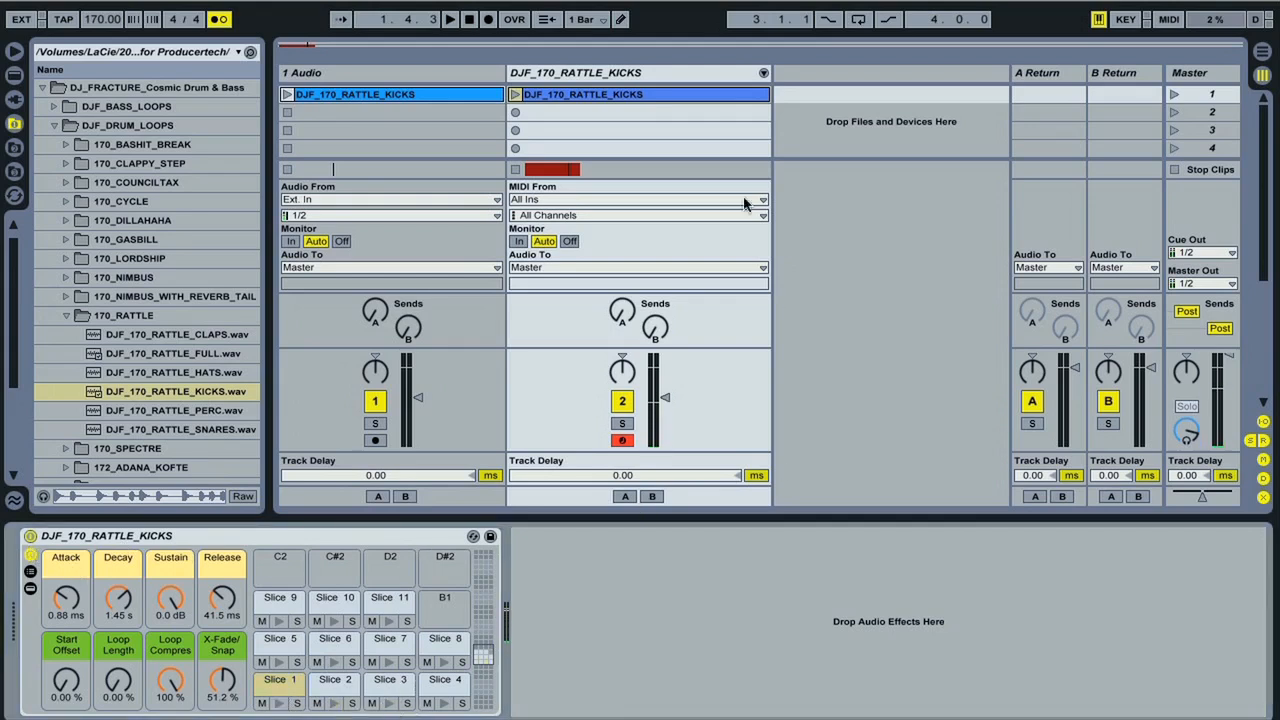
left_click(658, 95)
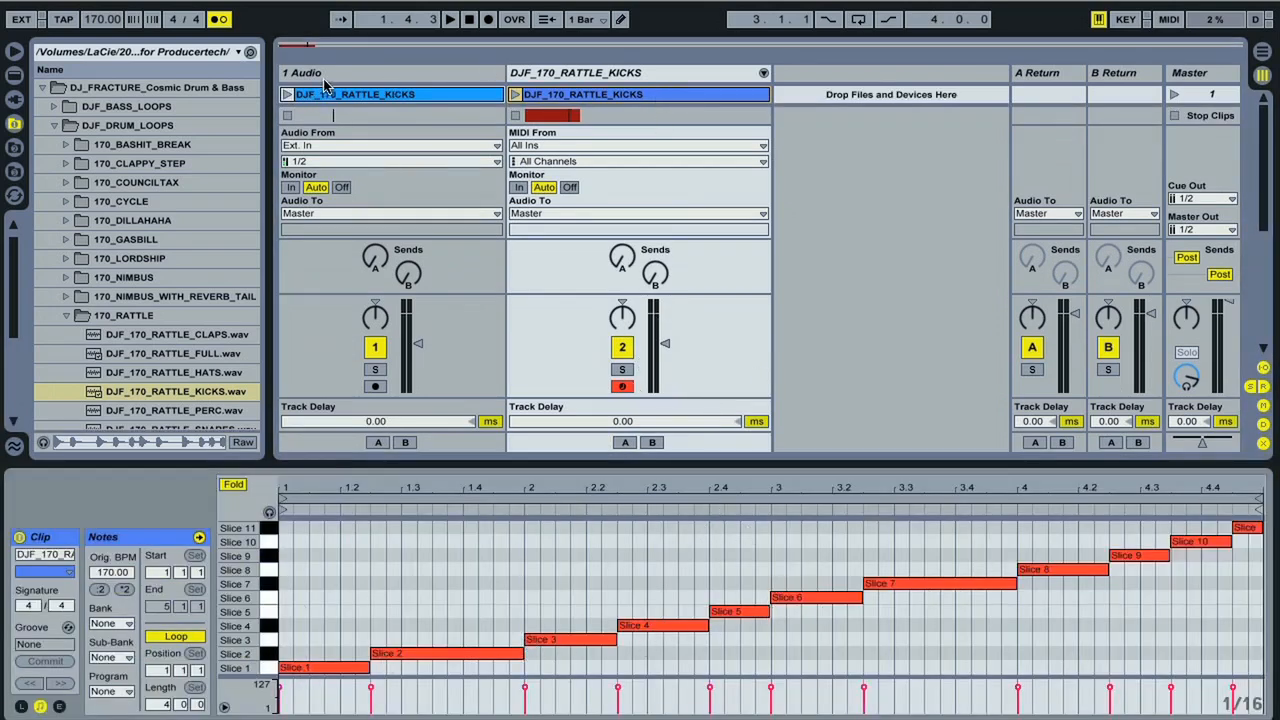
left_click(377, 78)
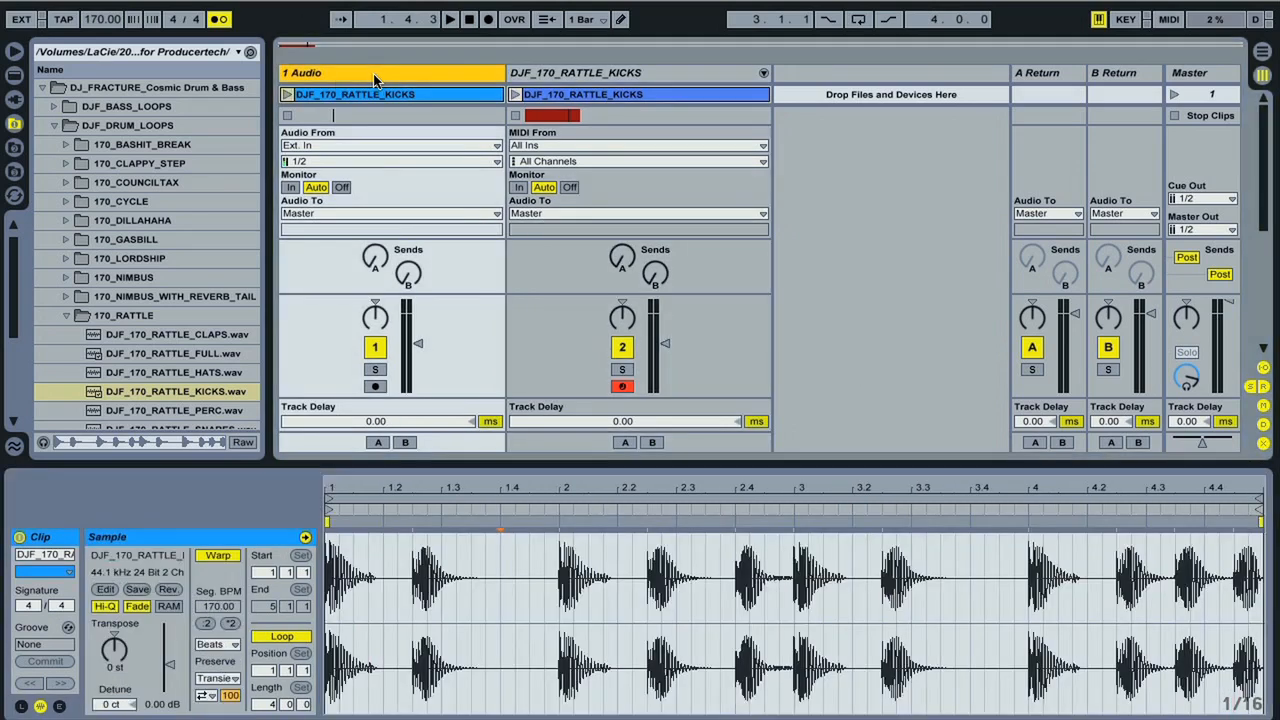
key("Delete")
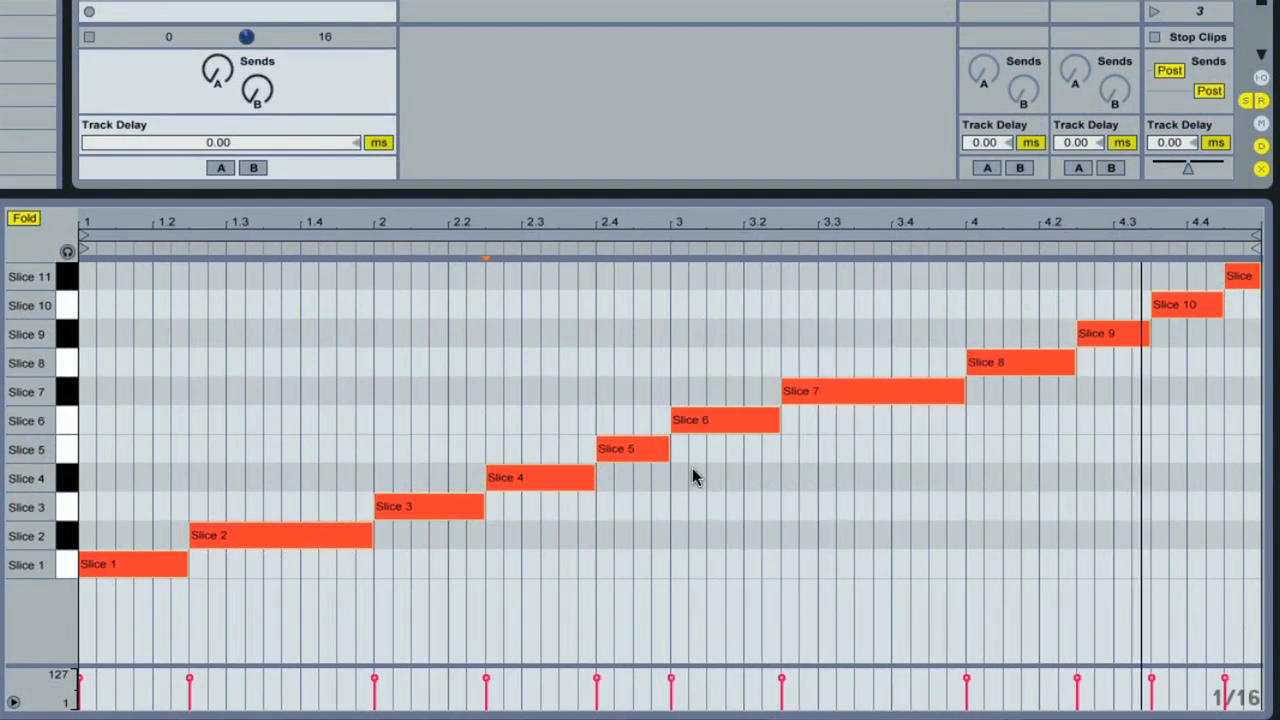
Step: Replace the notes in bars 3 and 4 with a copy of the Slice 1 to Slice 5 notes from bars 1 and 2
left_click_drag(689, 277, 1231, 537)
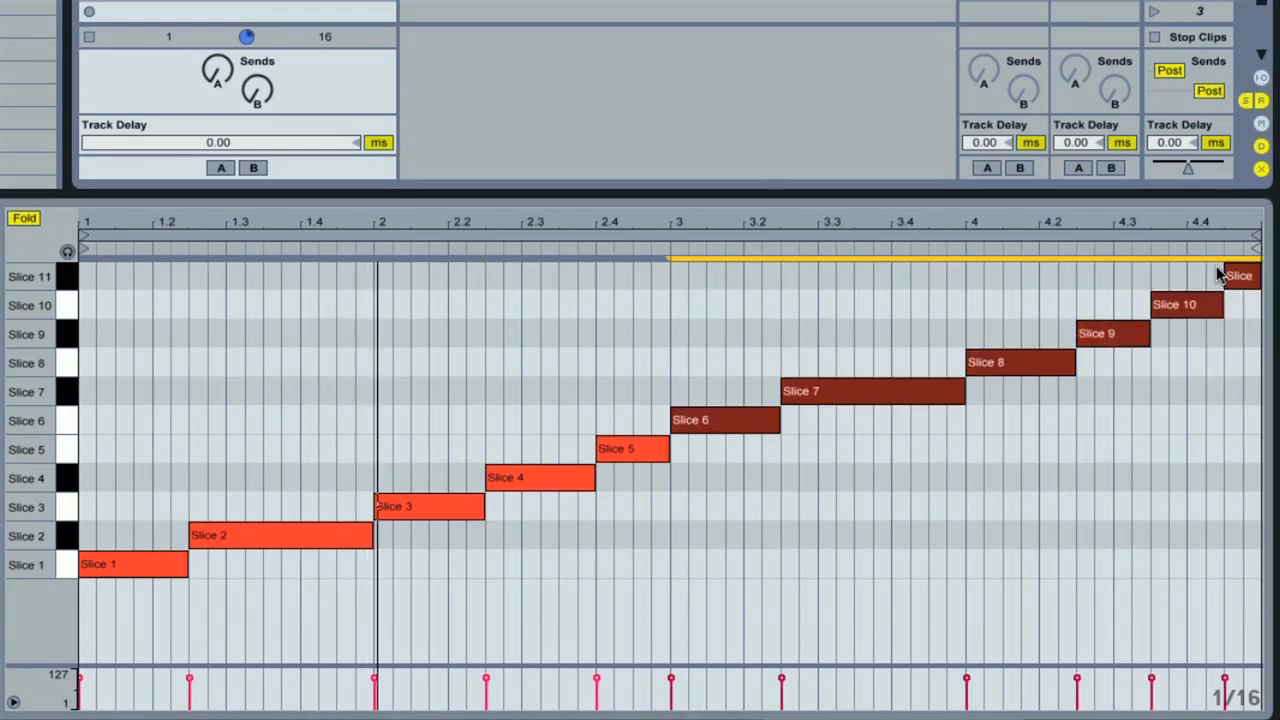
key("Delete")
left_click_drag(674, 380, 674, 575)
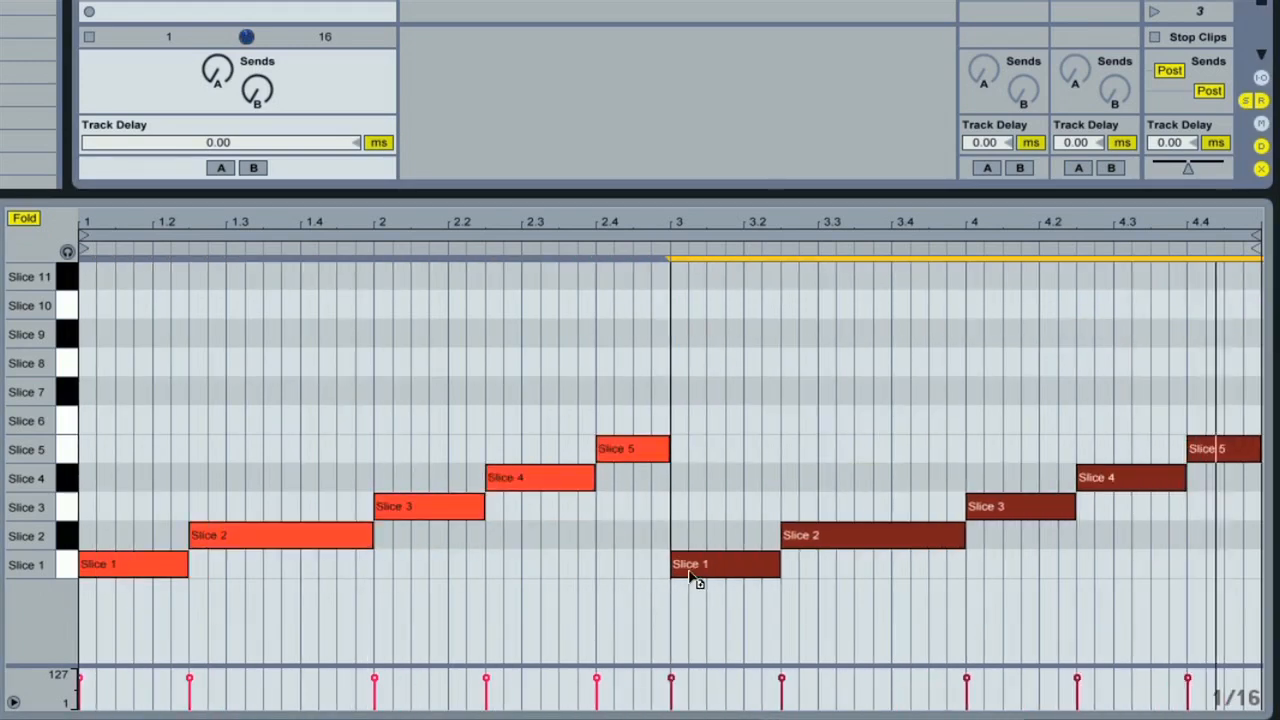
left_click(450, 375)
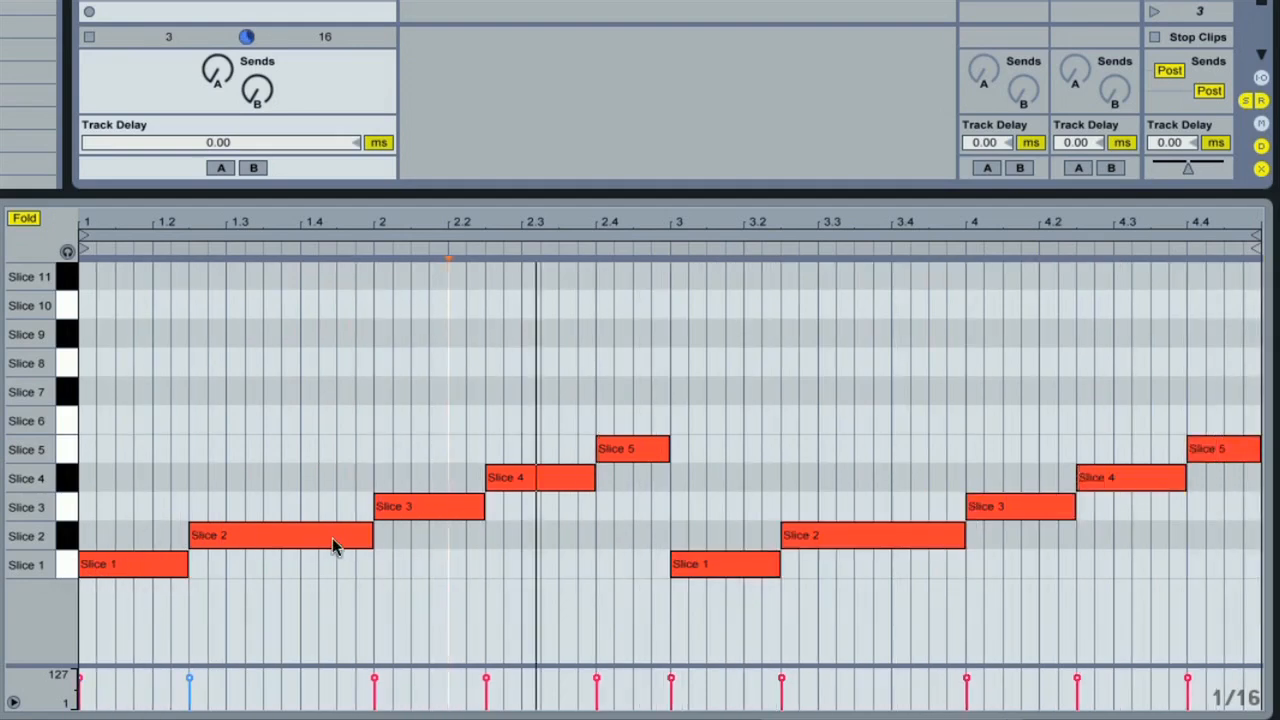
Step: Move all Slice 2, Slice 3 and Slice 4 notes in the clip down to the Slice 1 row, keeping their timing
left_click_drag(300, 538, 280, 561)
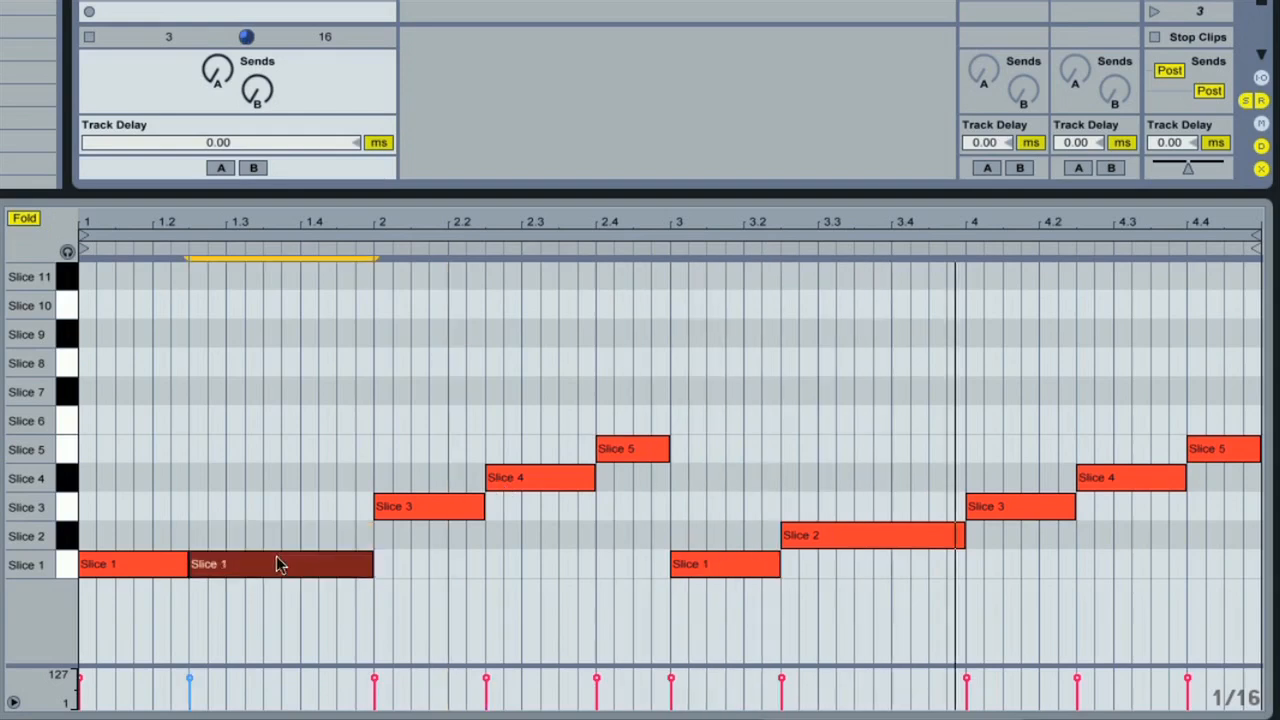
left_click_drag(450, 507, 452, 563)
left_click_drag(551, 480, 561, 566)
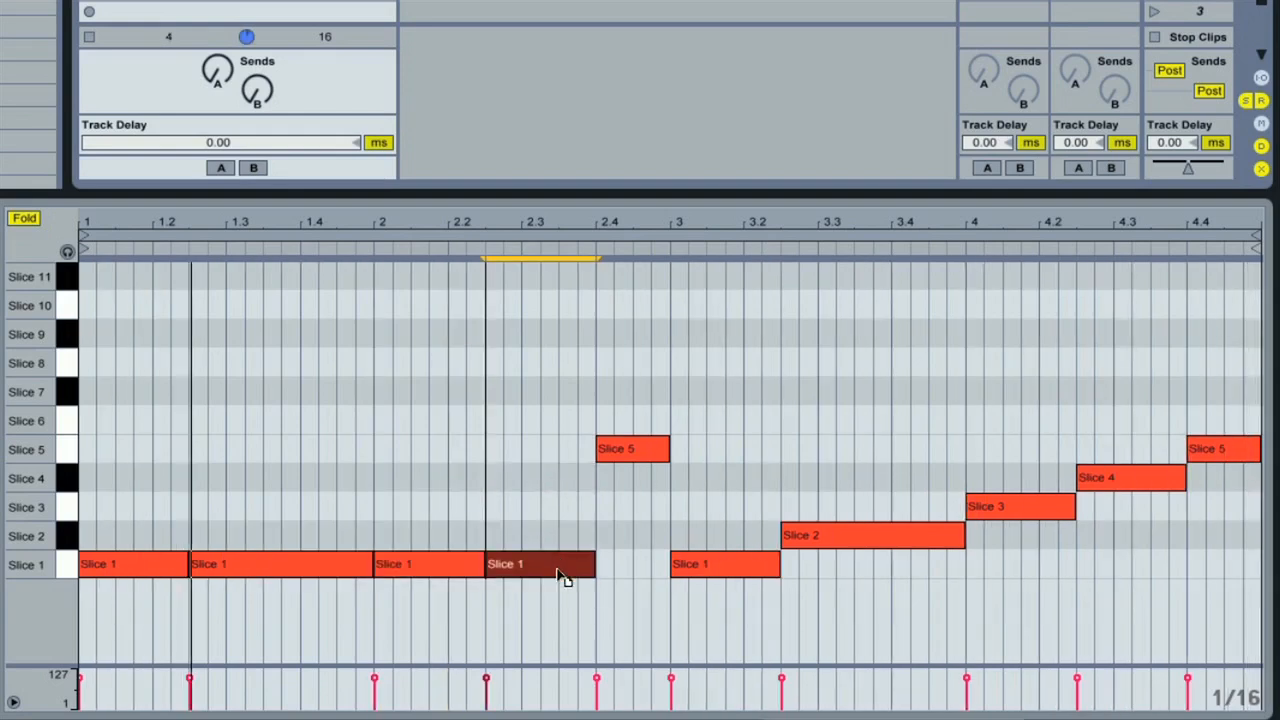
left_click_drag(865, 541, 866, 567)
left_click_drag(994, 508, 1006, 566)
left_click_drag(1108, 481, 1113, 572)
mouse_move(1214, 449)
left_mouse_down()
mouse_move(1214, 486)
mouse_move(1214, 452)
left_mouse_up()
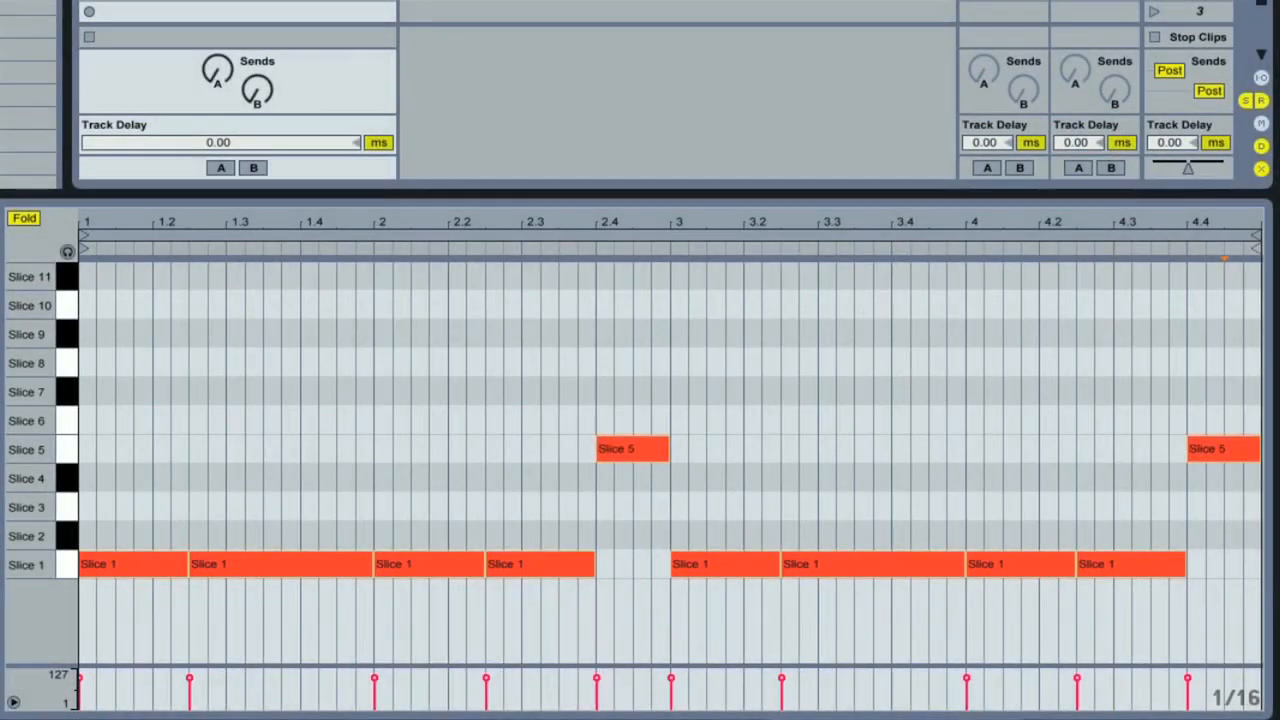
Step: Add two sixteenth-note Slice 1 hits at 4.4.3 and 4.4.4 while the clip plays, and lower the first one's velocity
left_click(89, 1)
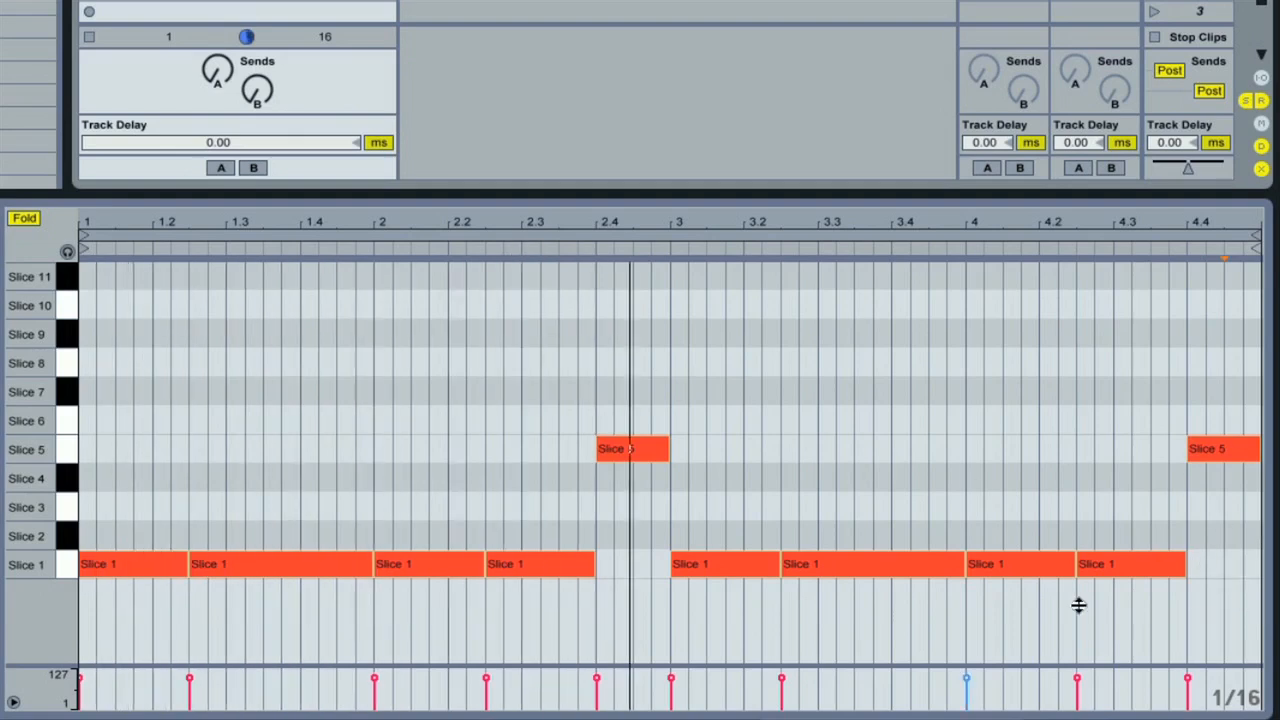
double_click(1231, 573)
double_click(1252, 566)
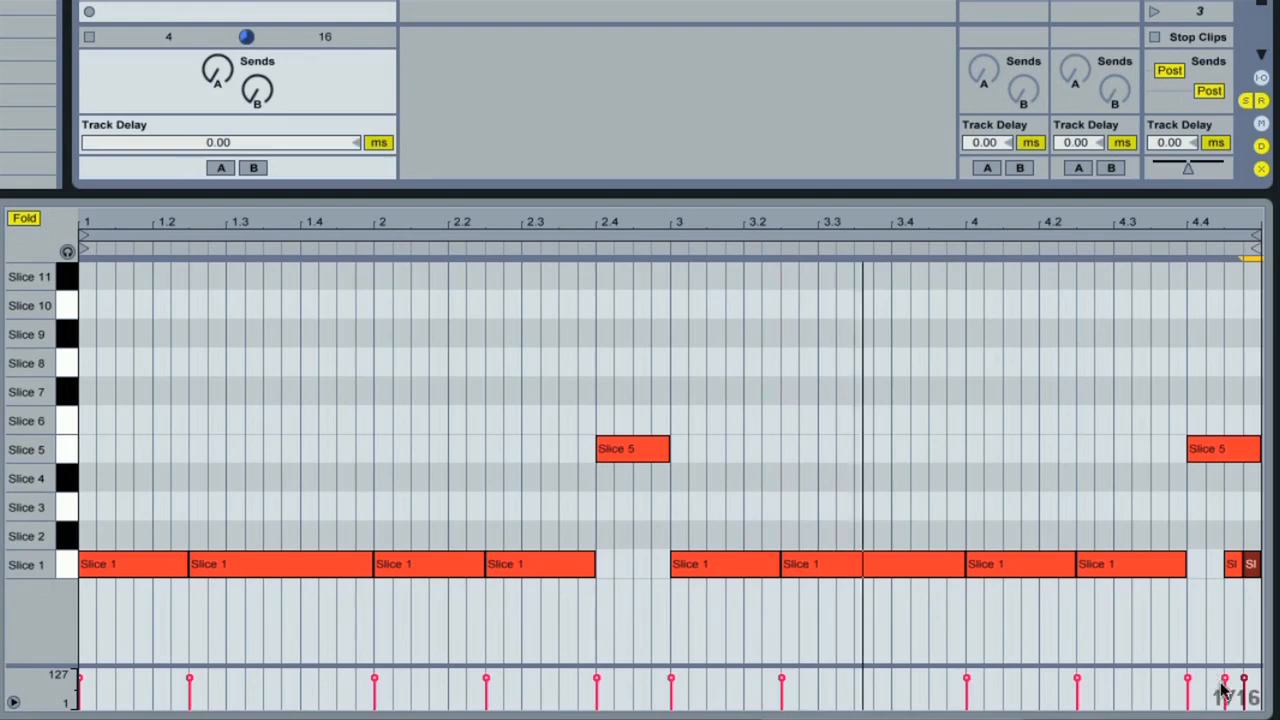
mouse_move(1225, 679)
left_mouse_down()
mouse_move(1245, 684)
mouse_move(1225, 688)
left_mouse_up()
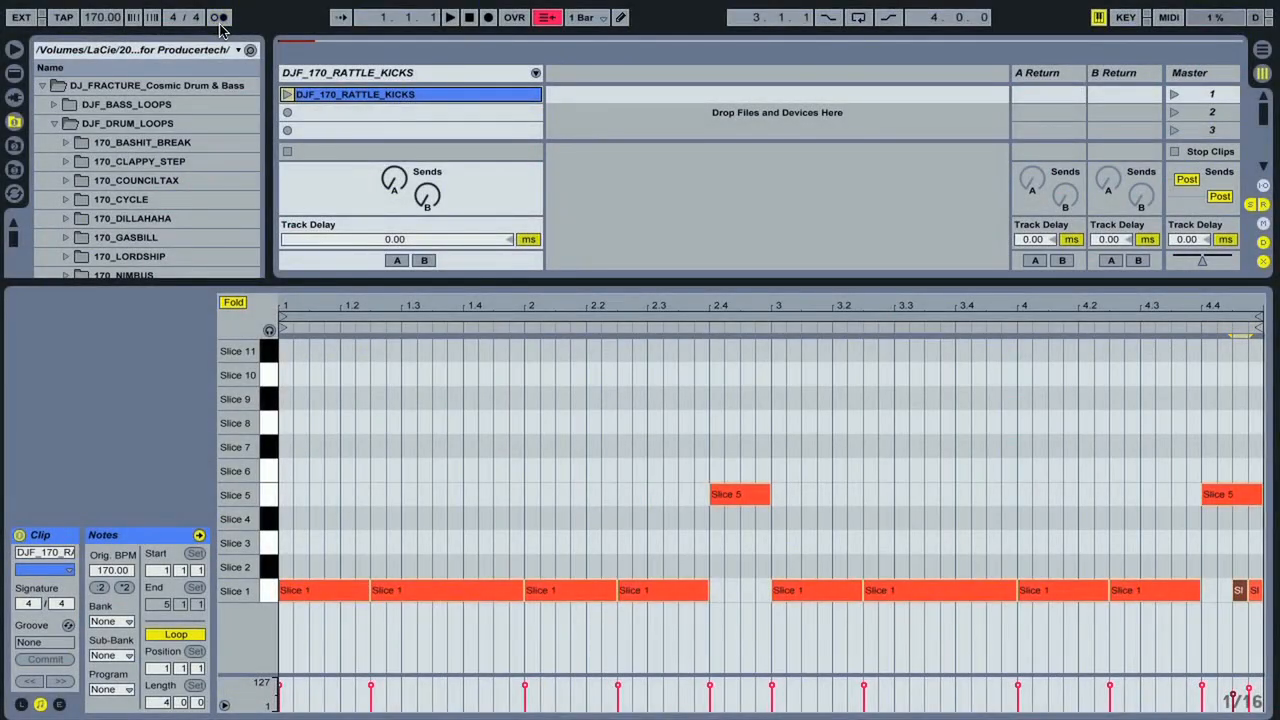
Step: Play the kick clip and set its slice rack's Sustain to -inf dB and Decay to about 98.6 ms
left_click(288, 95)
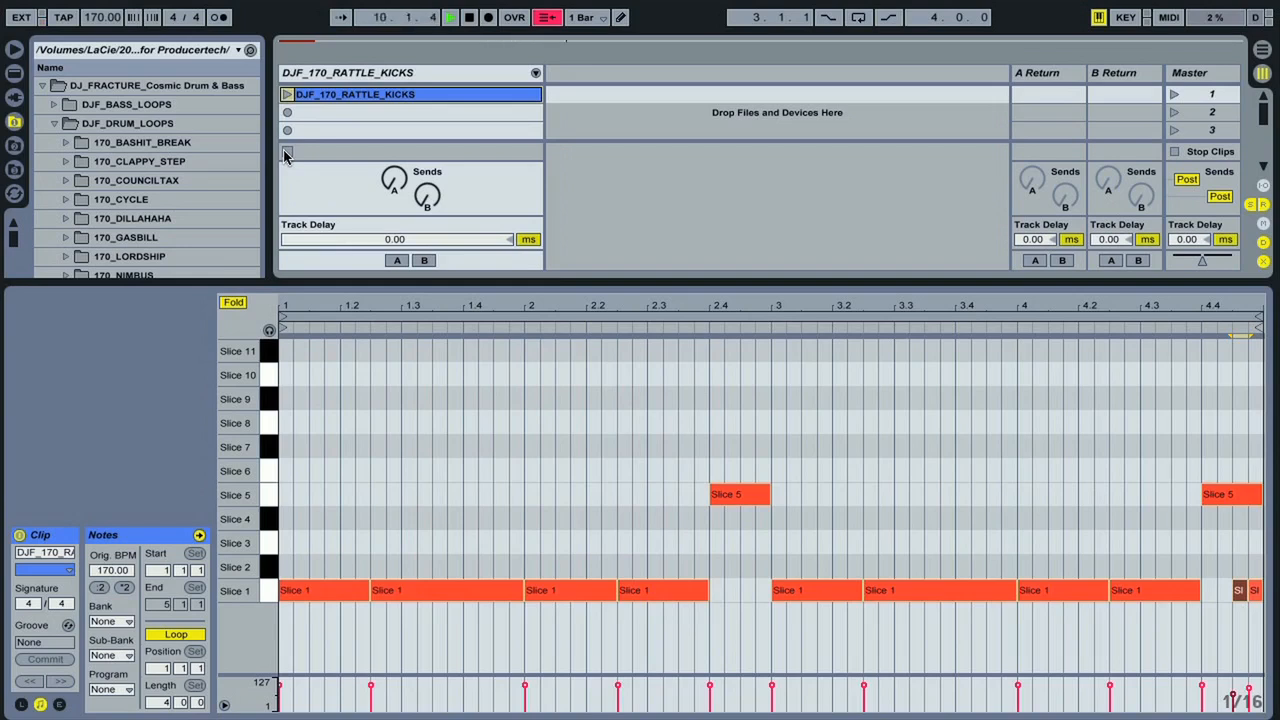
left_click(370, 92)
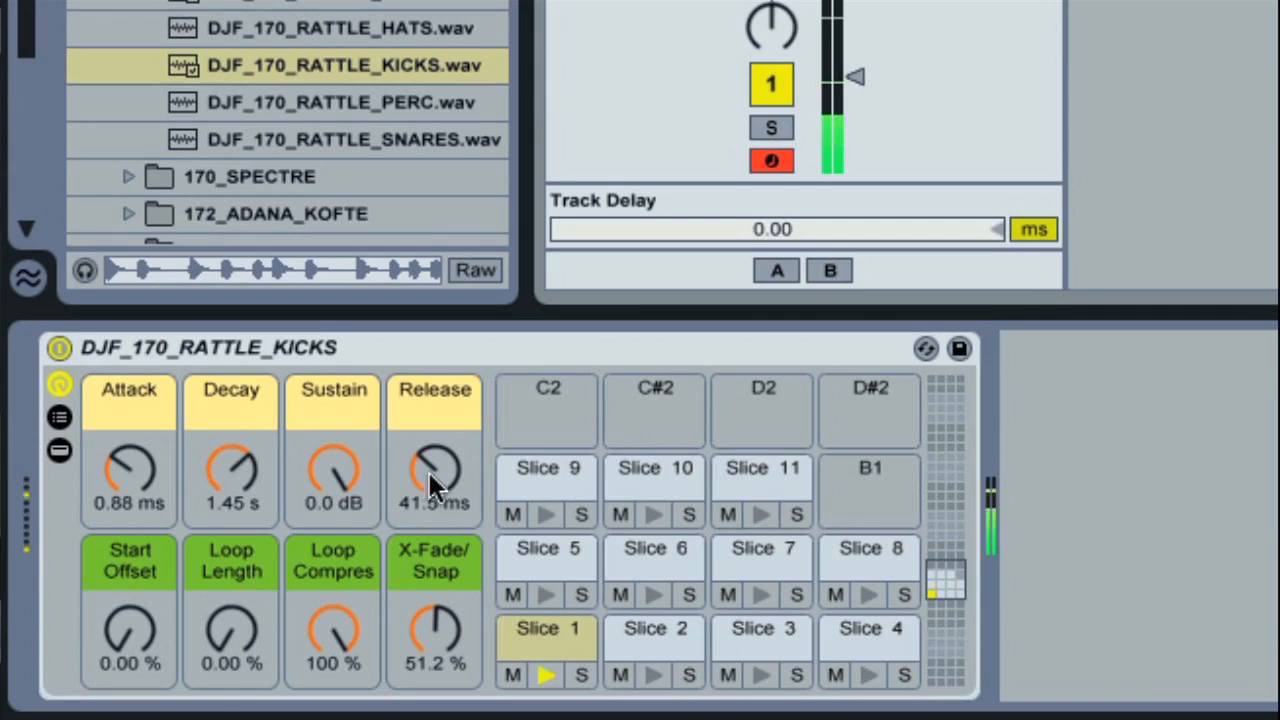
mouse_move(333, 462)
left_mouse_down()
mouse_move(333, 475)
mouse_move(333, 462)
left_mouse_up()
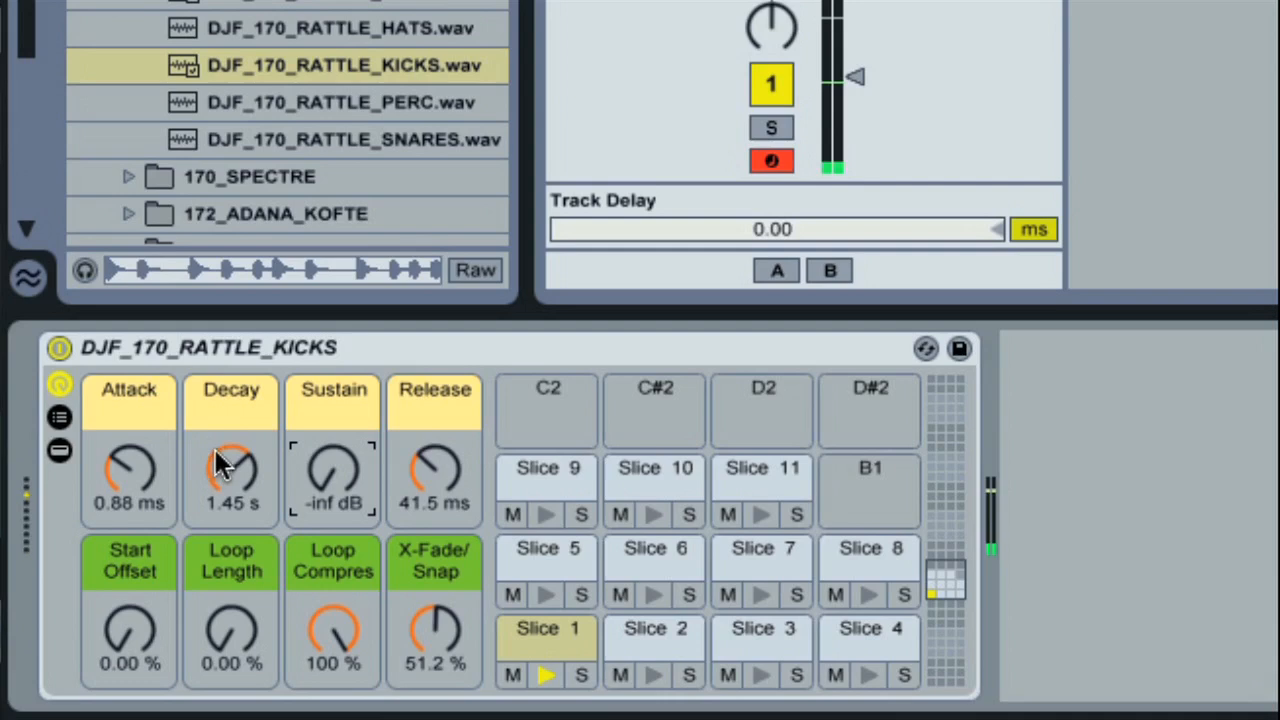
left_click_drag(225, 461, 225, 461)
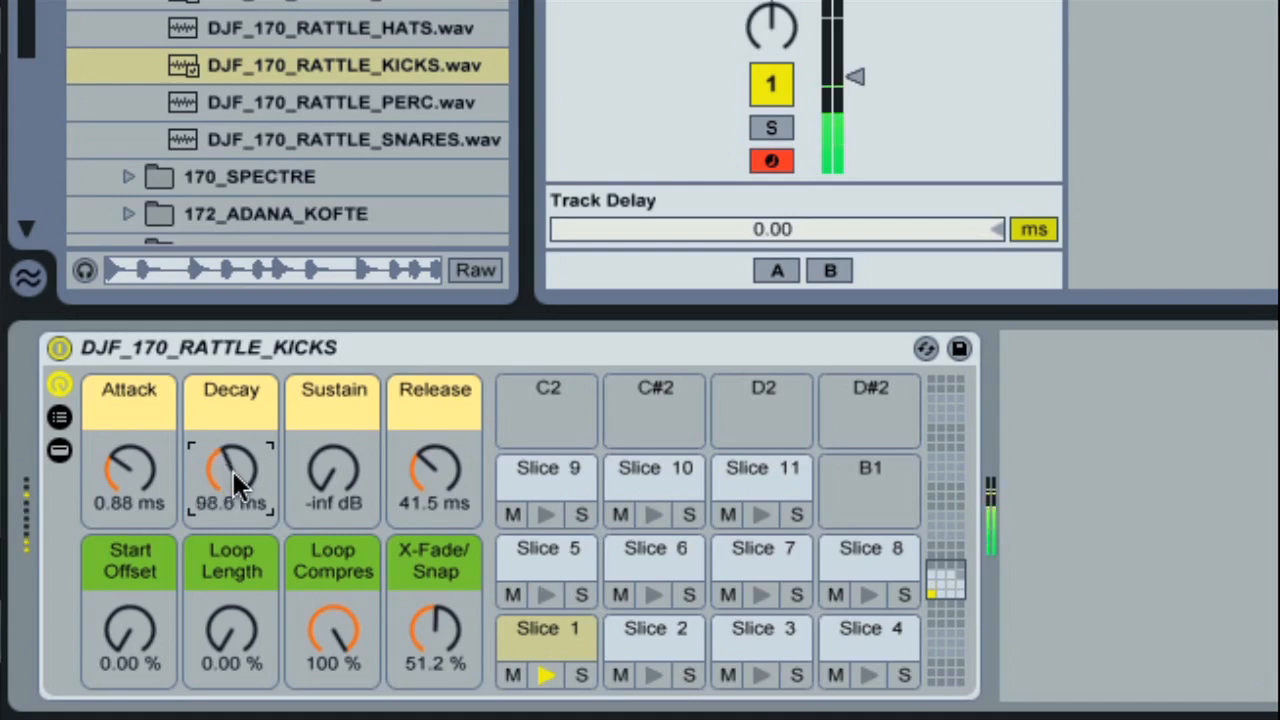
left_click_drag(233, 471, 233, 471)
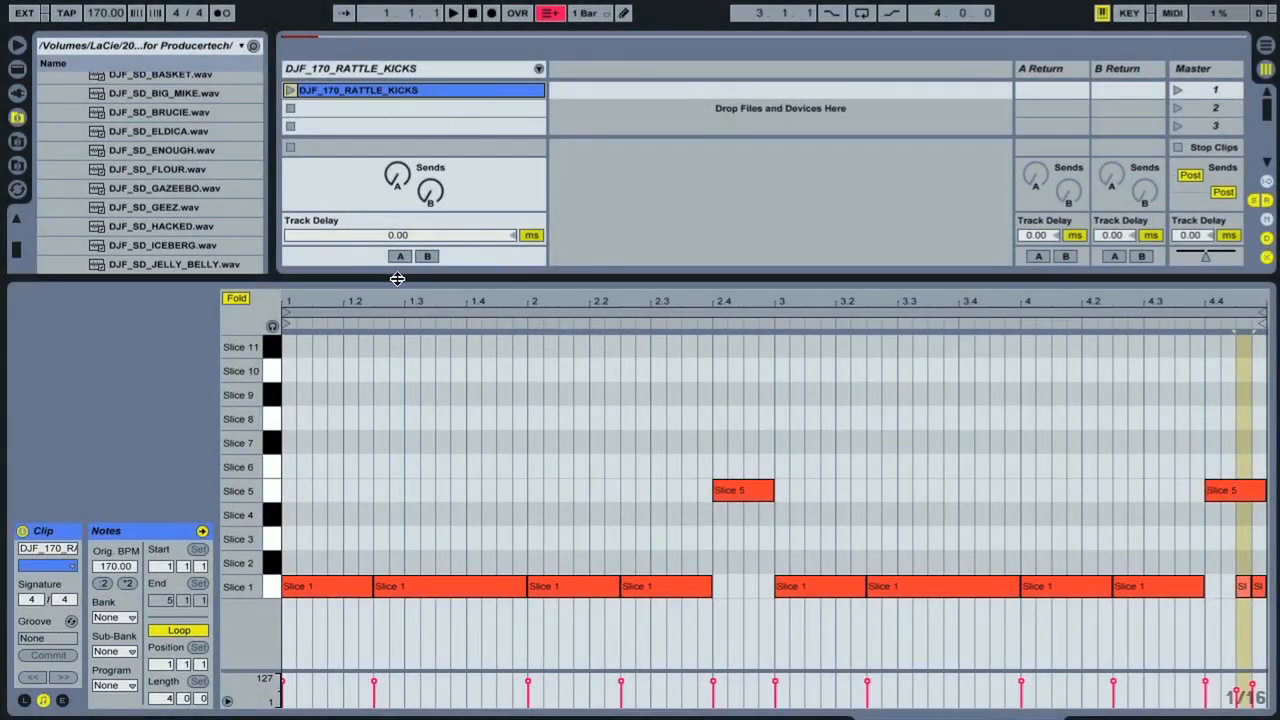
Step: Add a Drum Rack on a new MIDI track and load DJF_SD_ROOM.wav onto its C1 pad
left_click(16, 68)
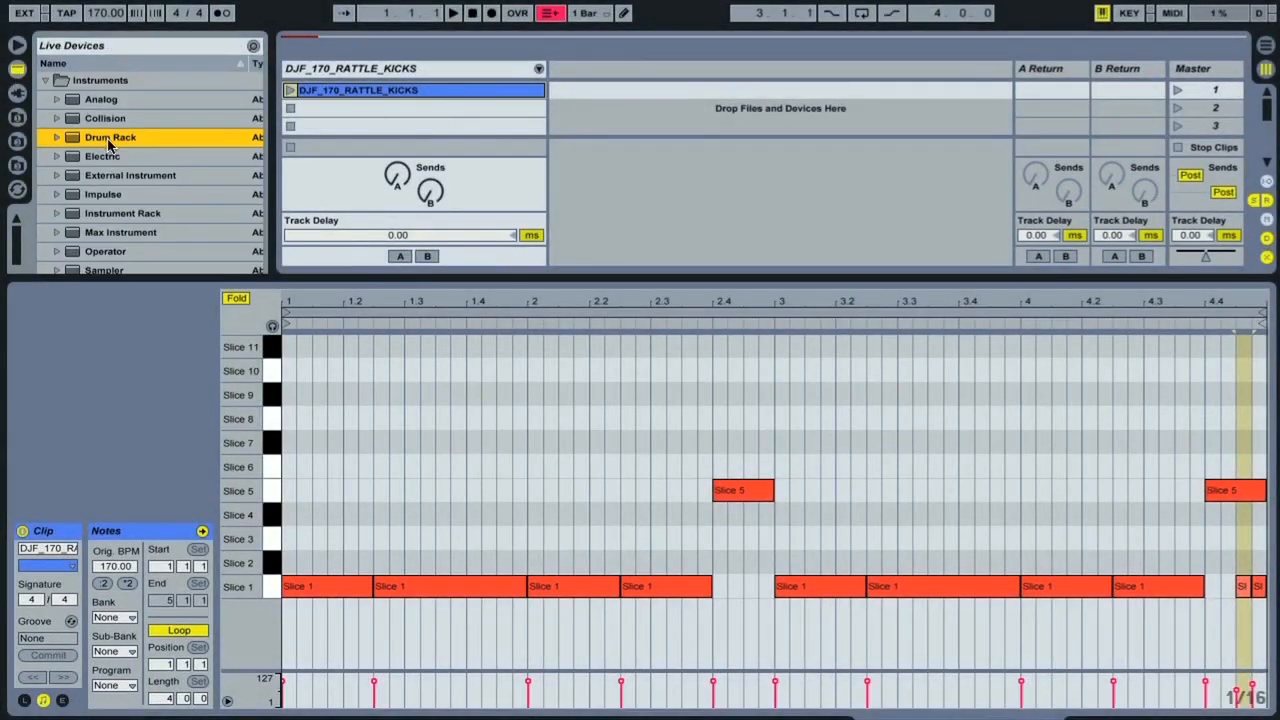
left_click_drag(127, 148, 608, 70)
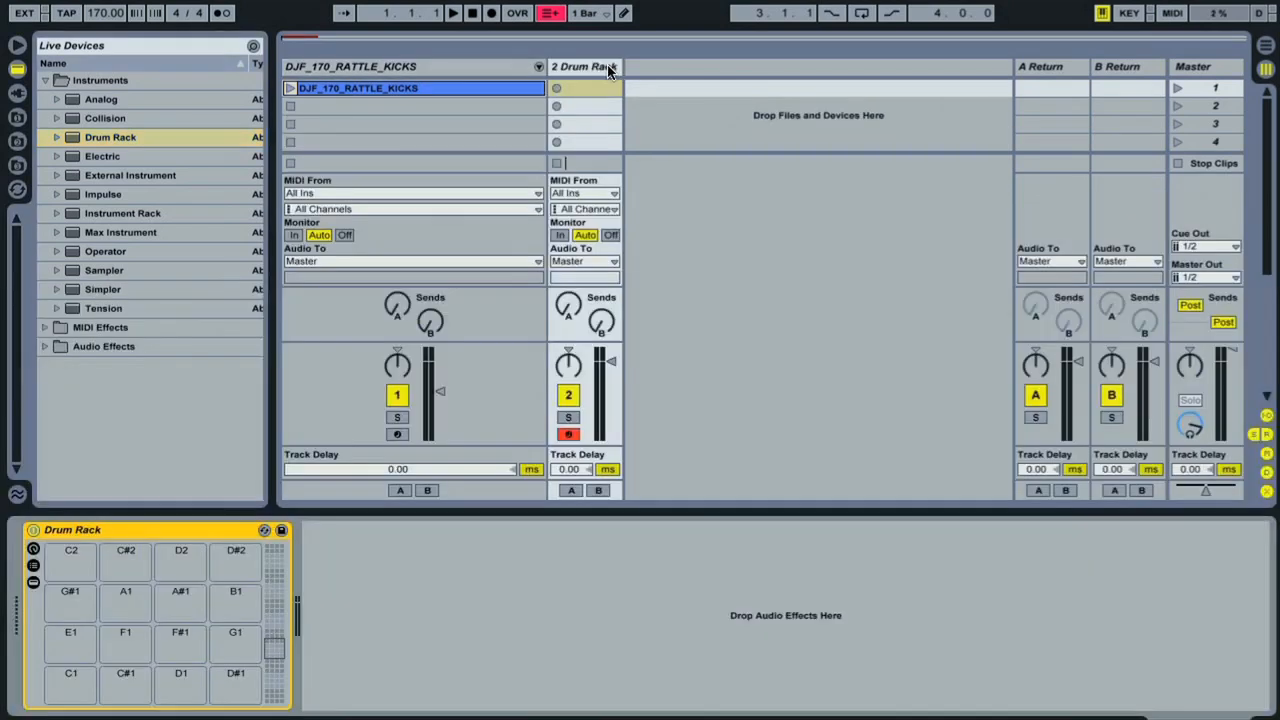
left_click(18, 118)
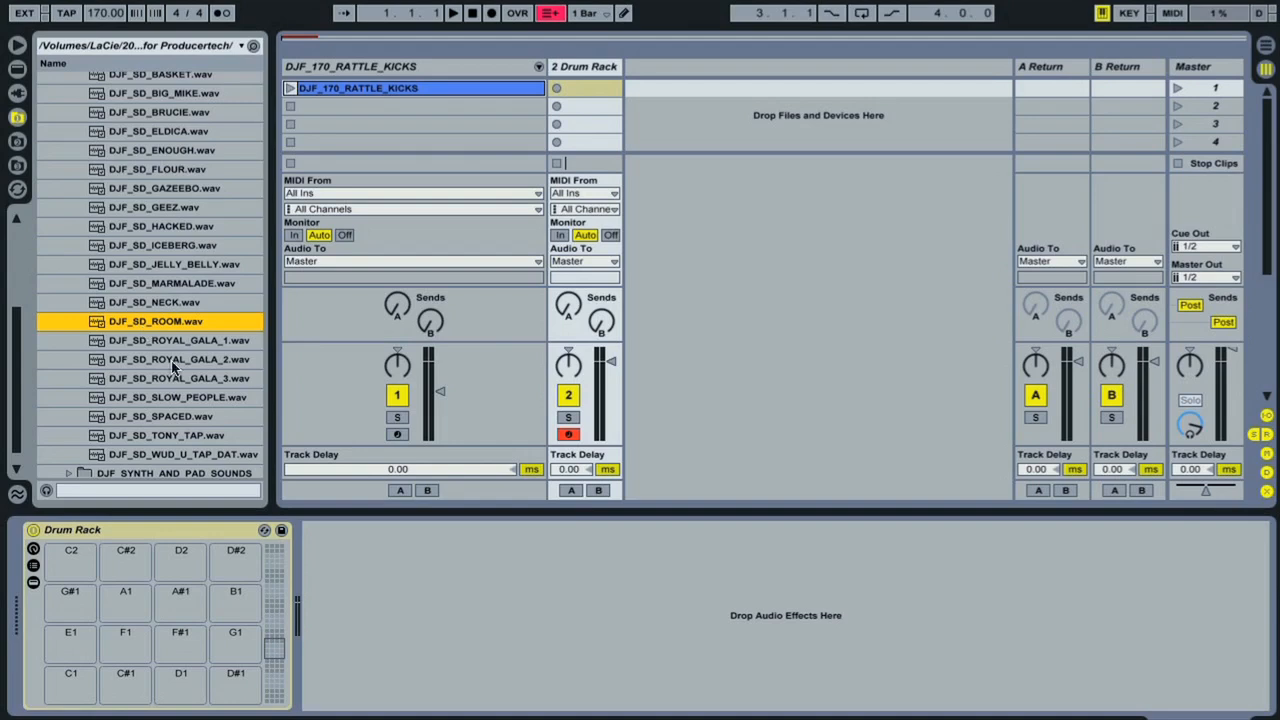
left_click_drag(160, 330, 71, 691)
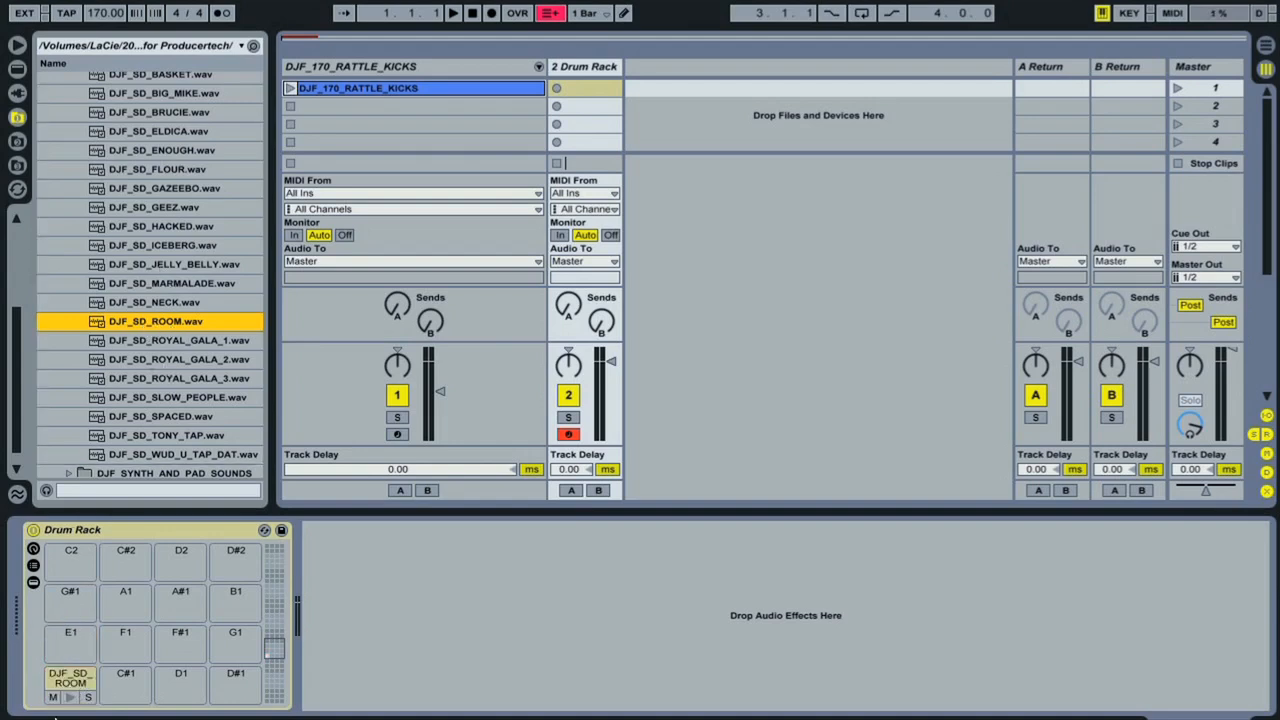
left_click(68, 700)
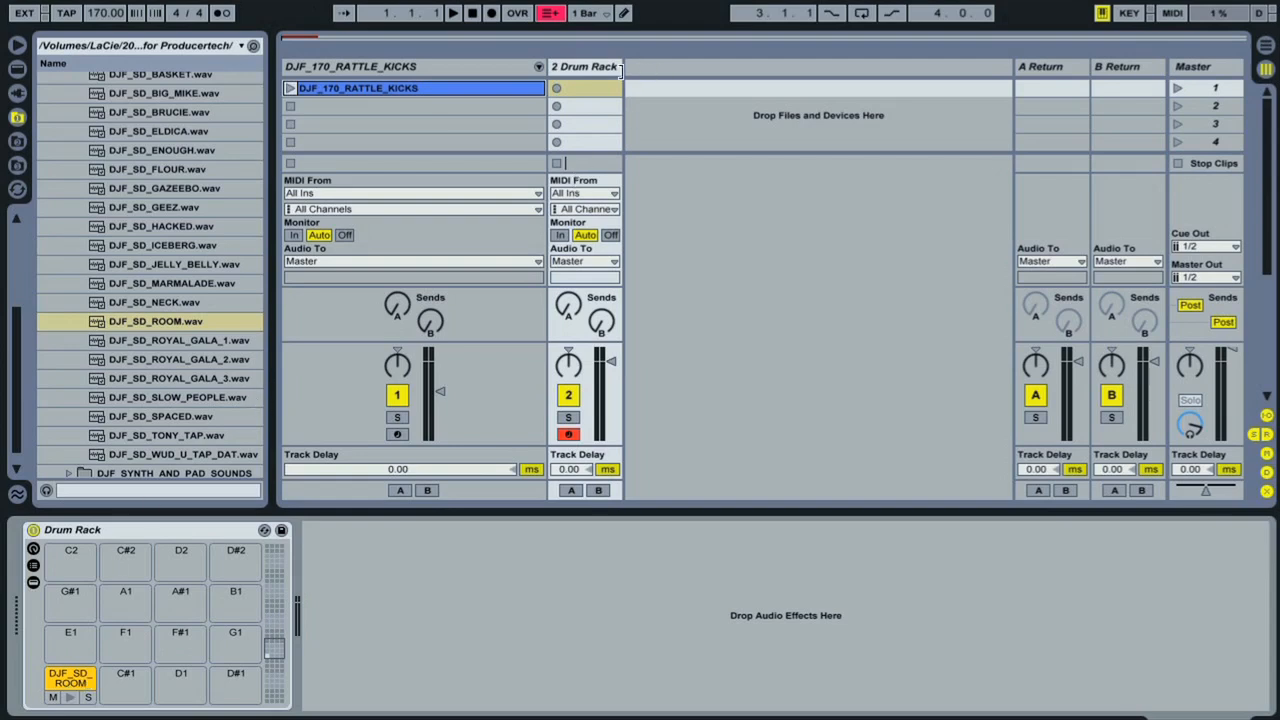
Step: Widen the Drum Rack track, create an empty one-bar clip in its first slot, and launch scene 1
left_click_drag(620, 67, 805, 66)
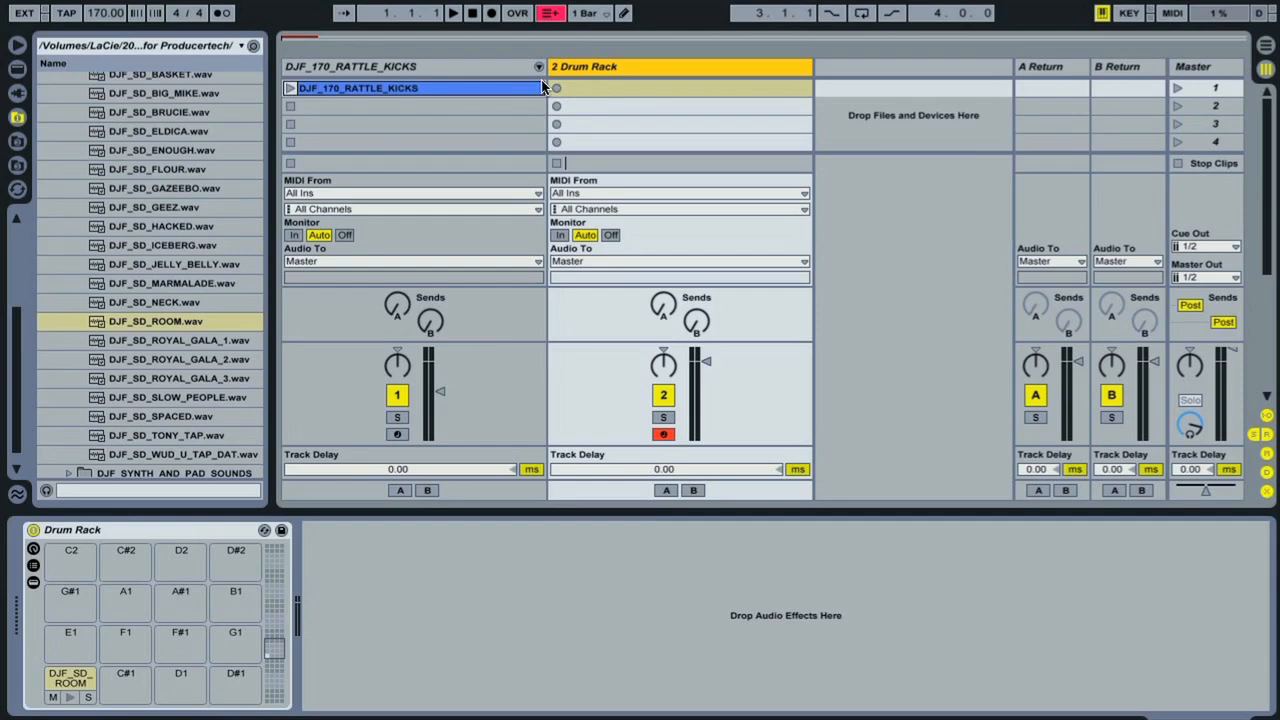
double_click(717, 92)
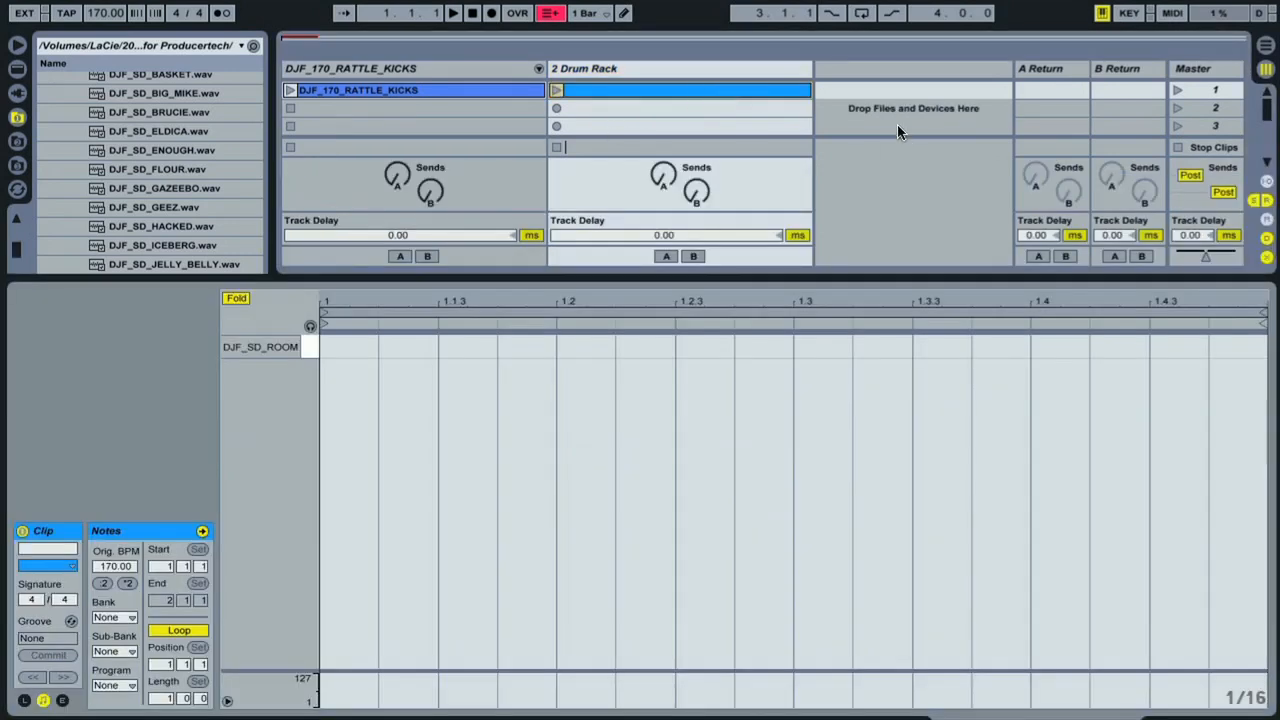
left_click(1177, 91)
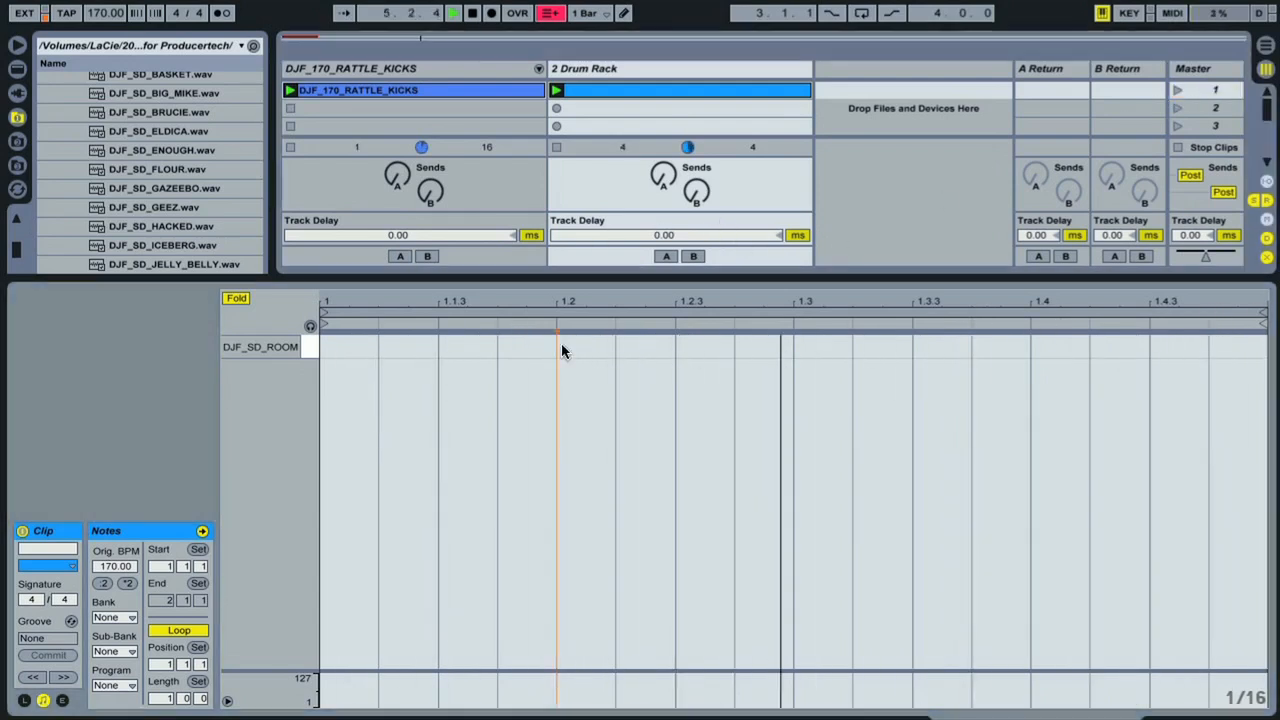
Step: Add two quarter-note DJF_SD_ROOM snare hits at 1.2 and 1.3.3 in the Drum Rack clip
double_click(563, 349)
left_click_drag(614, 347, 780, 363)
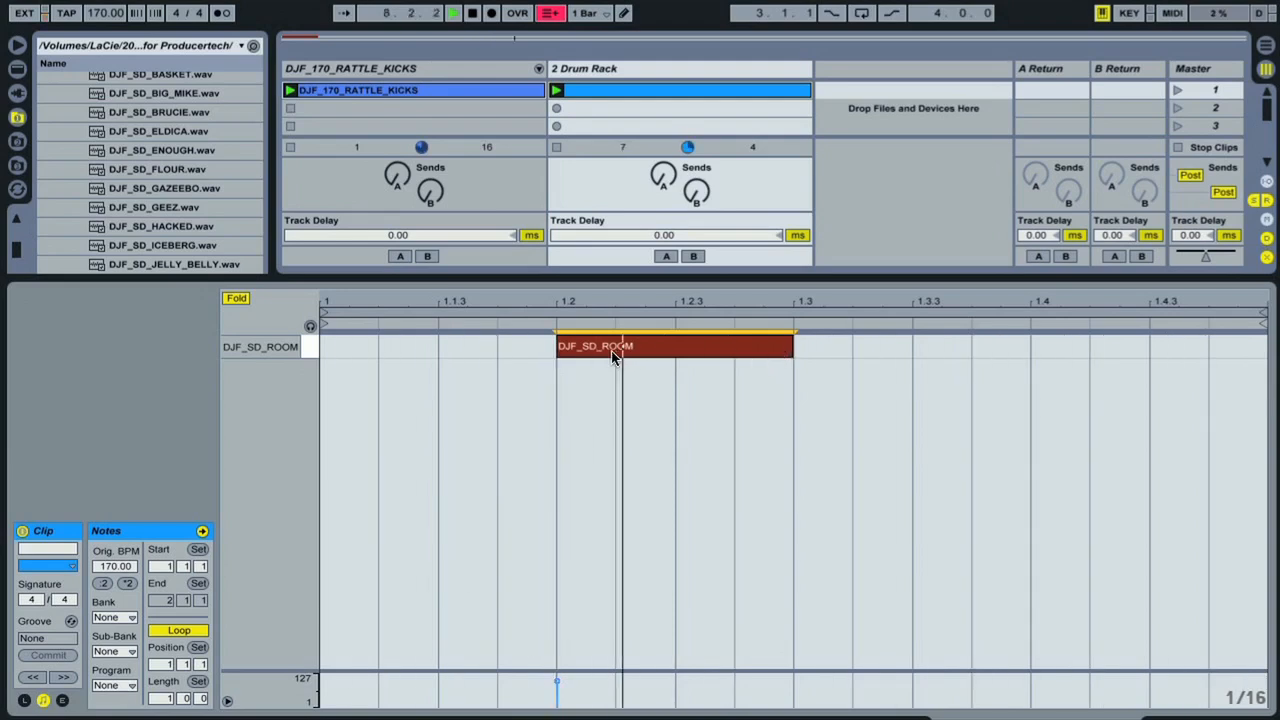
left_click_drag(620, 356, 960, 369)
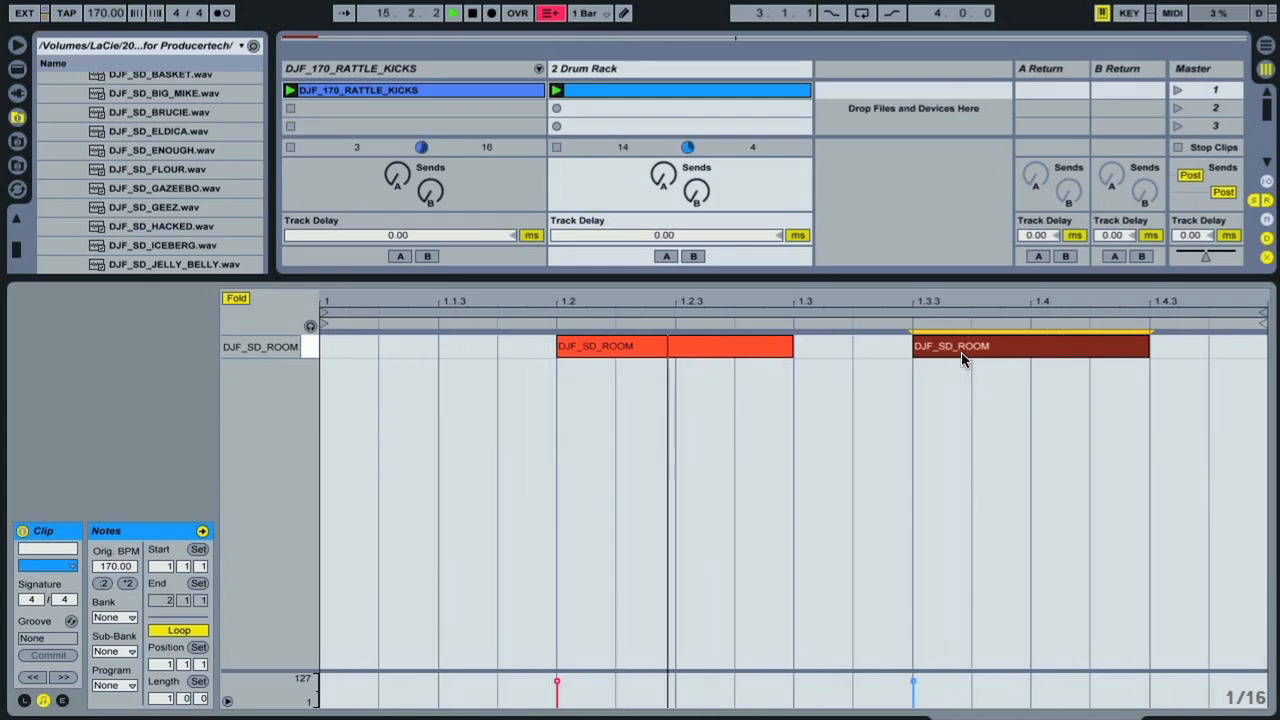
left_click(469, 12)
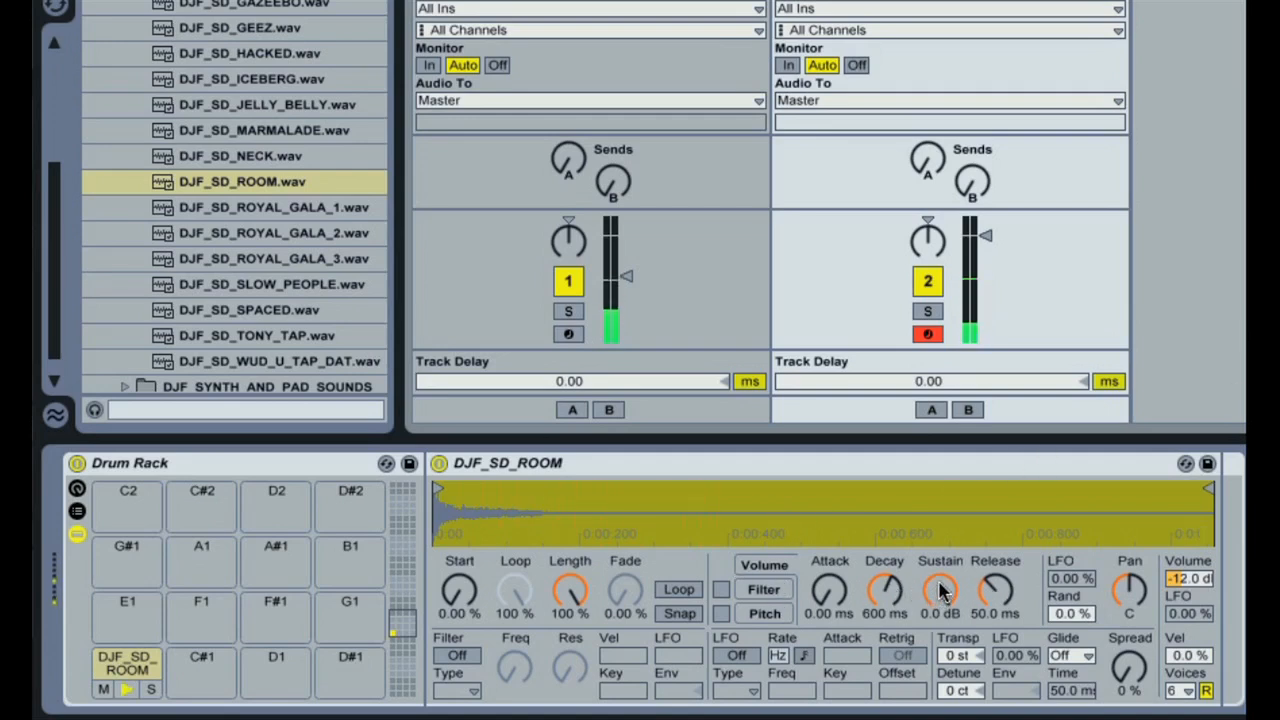
Step: Set the DJF_SD_ROOM snare's Sustain to -inf dB and Decay to about 908 ms, and adjust its transposition
left_click_drag(945, 592, 945, 592)
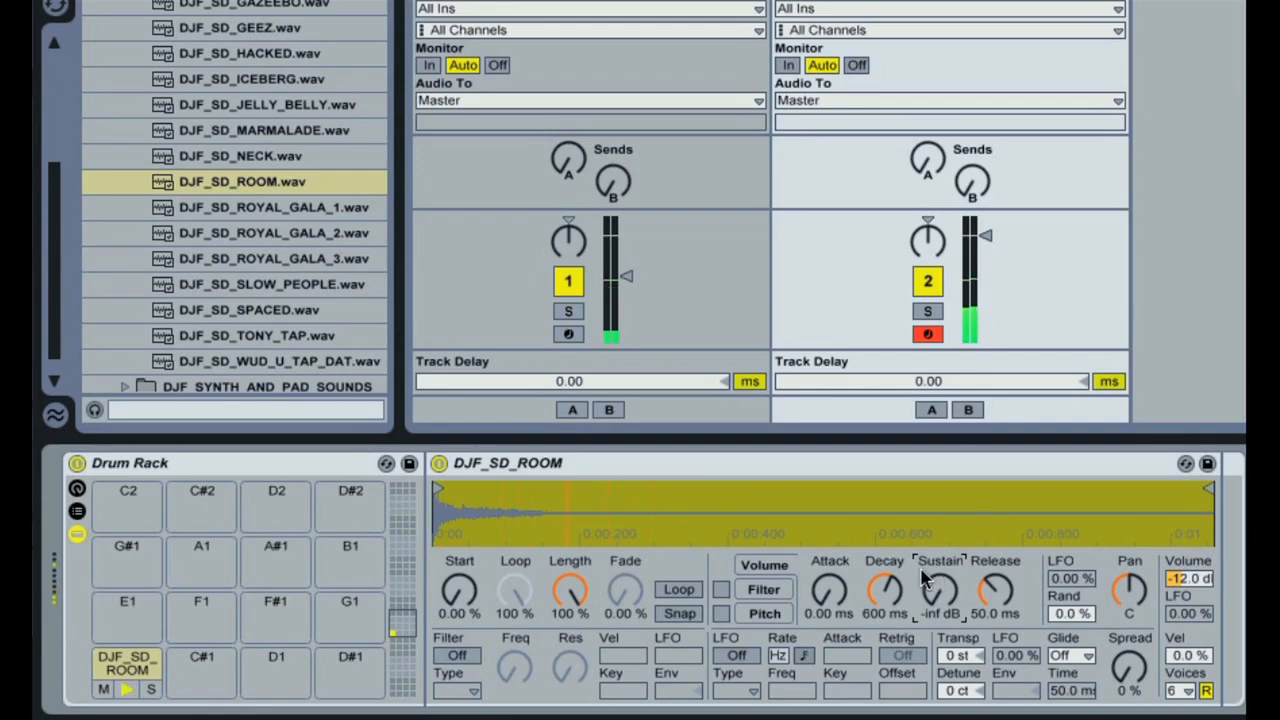
left_click_drag(885, 595, 893, 605)
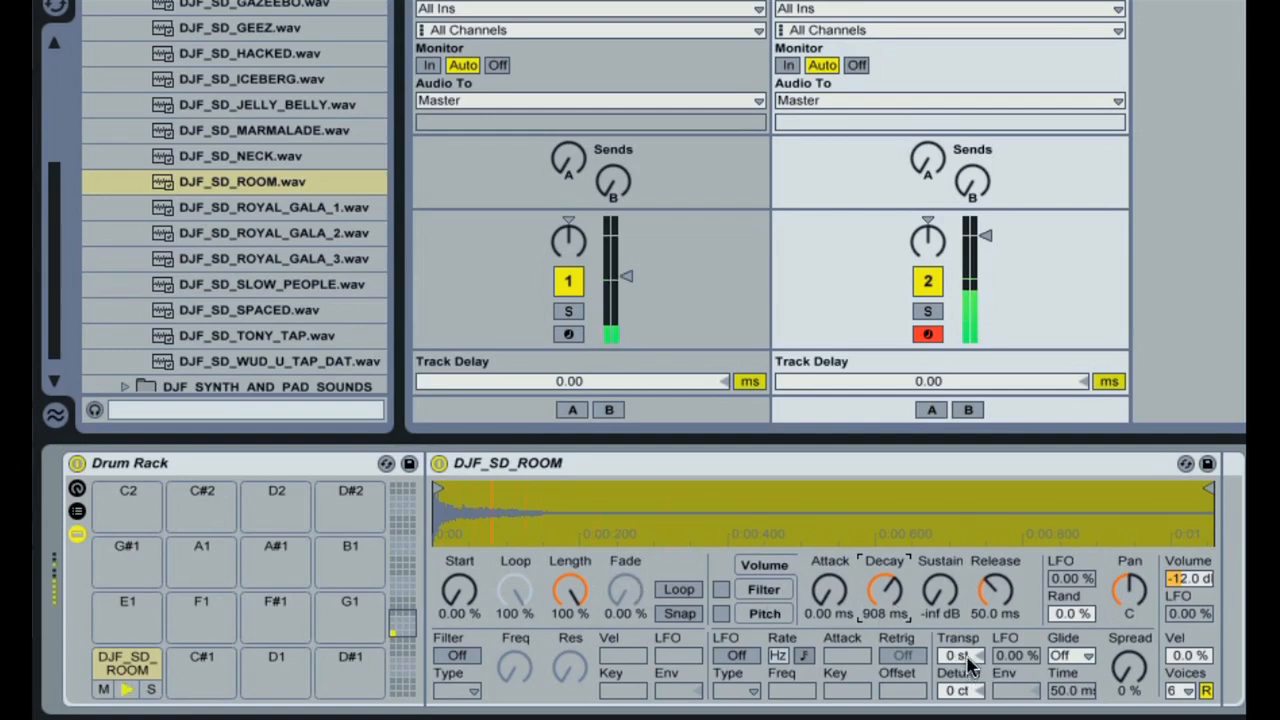
left_click_drag(967, 658, 967, 668)
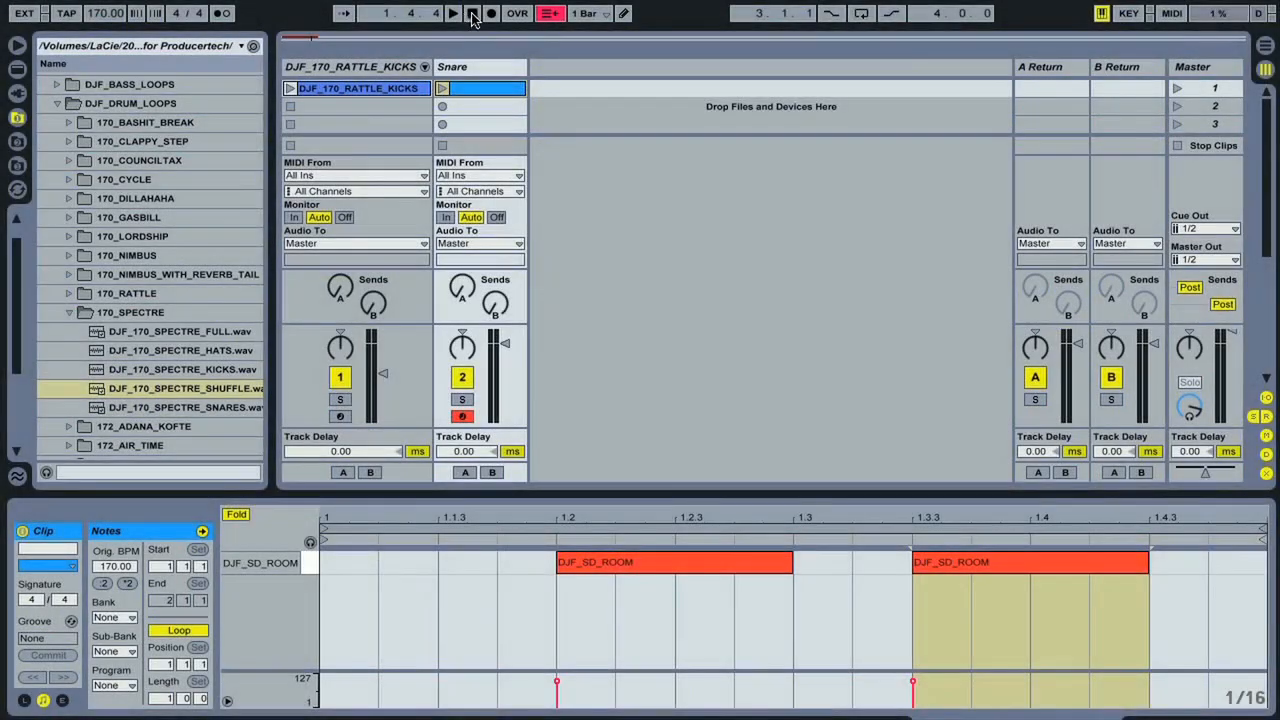
Step: With scene 1 playing, add and launch the DJF_170_SPECTRE_SHUFFLE.wav loop on a new audio track at a reduced volume, and stop playback
left_click(1177, 89)
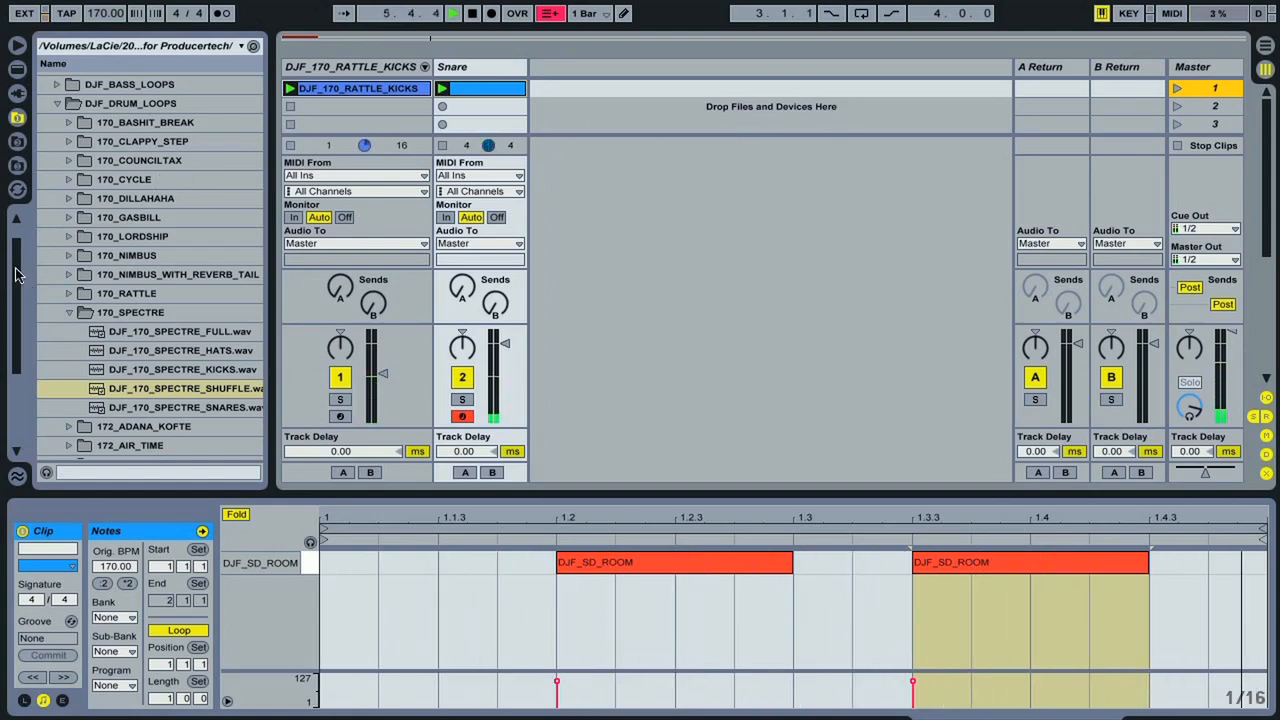
left_click_drag(17, 277, 17, 250)
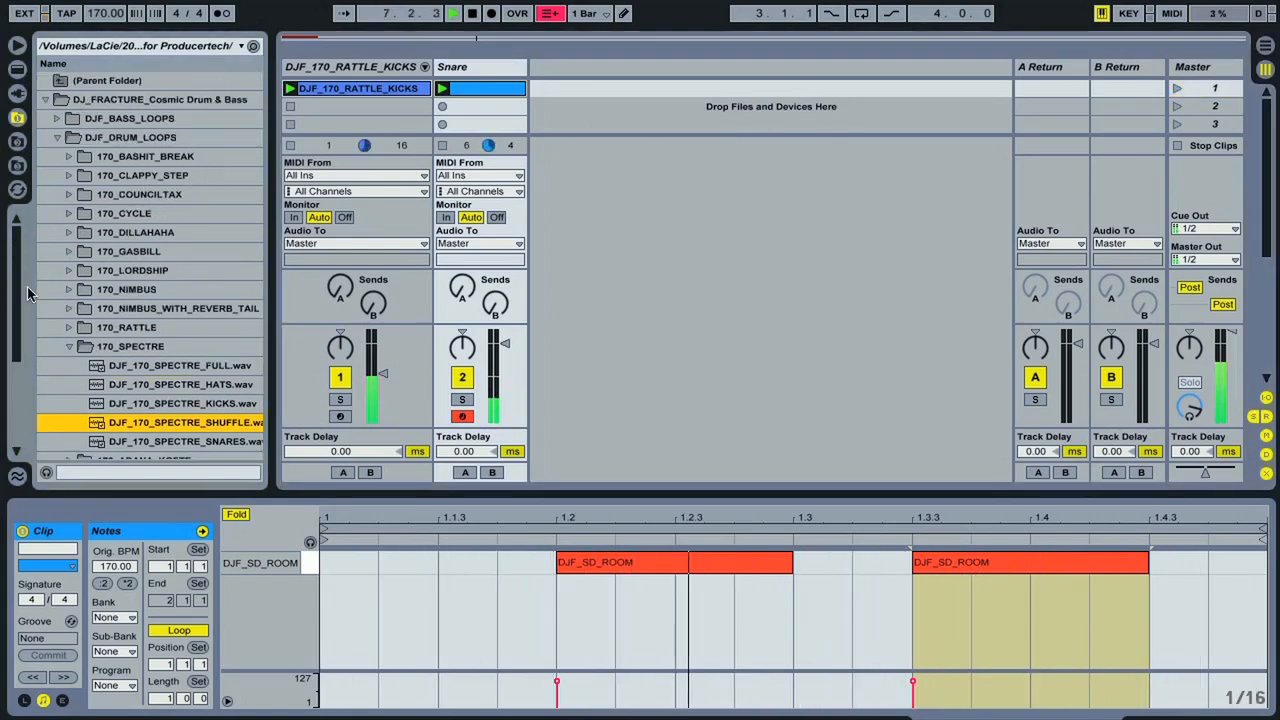
scroll(148, 328, "down", 5)
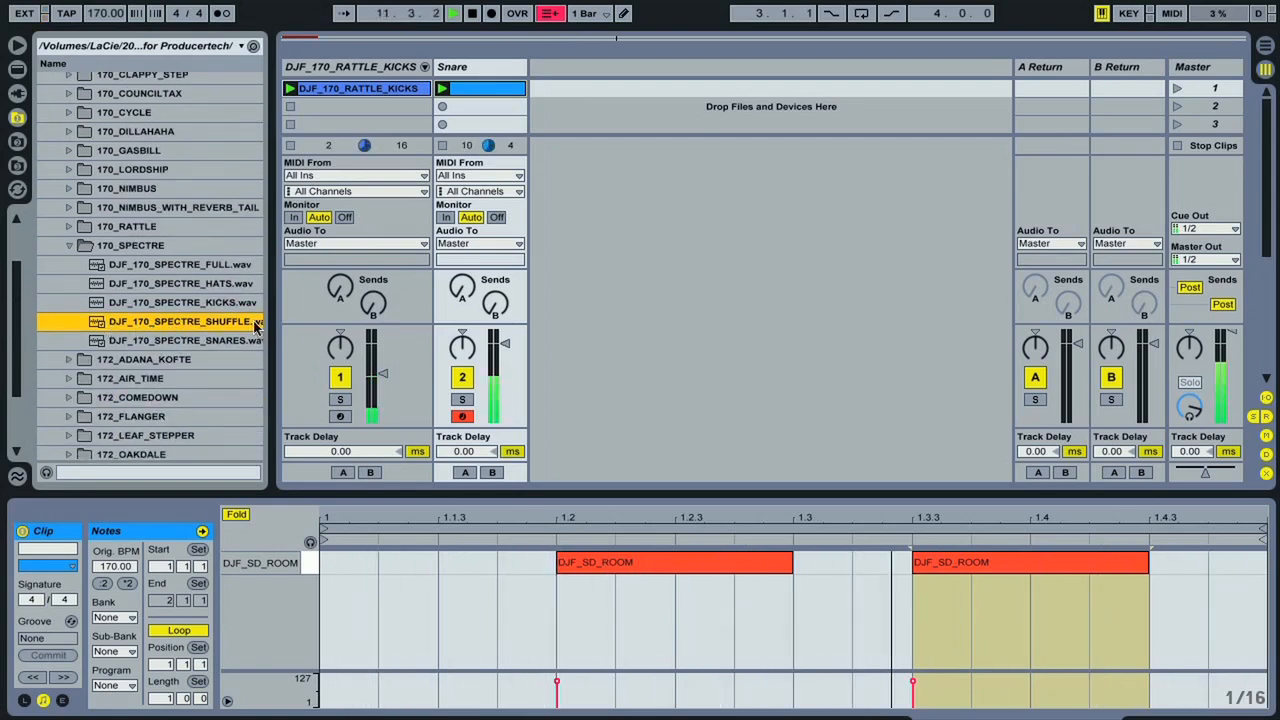
left_click_drag(155, 334, 562, 90)
left_click(537, 89)
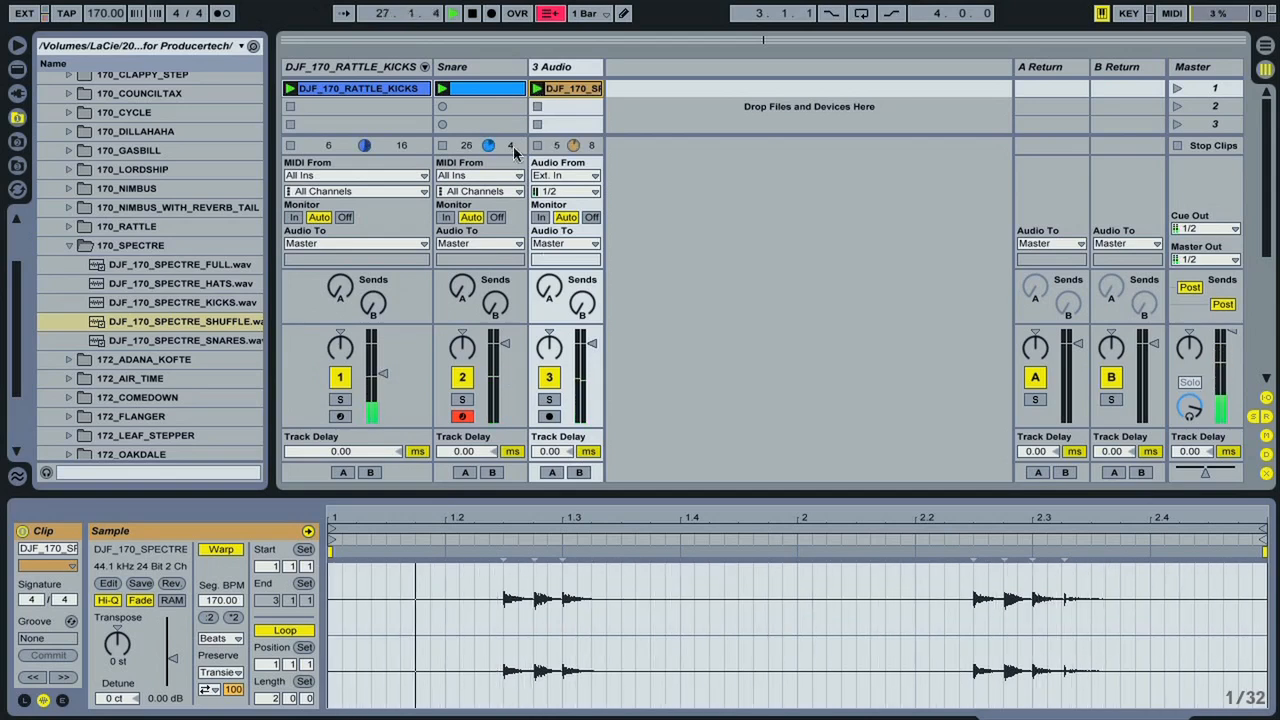
left_click_drag(592, 345, 592, 371)
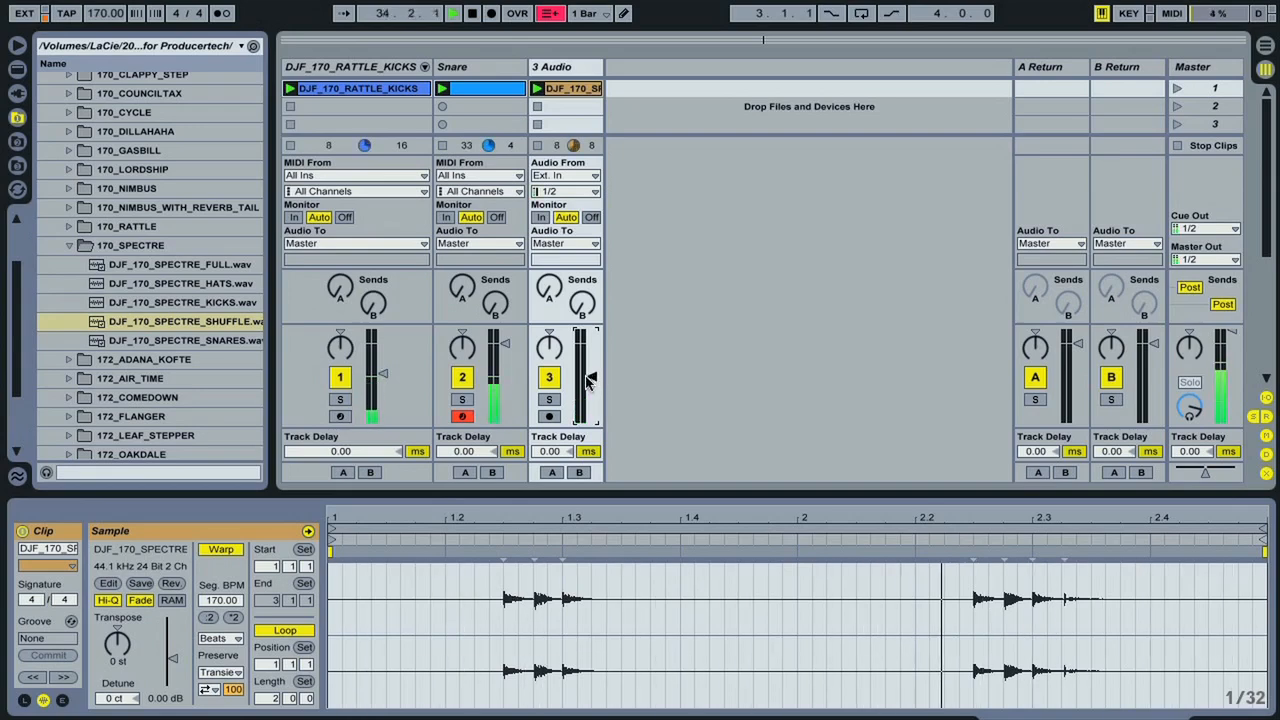
left_click(472, 14)
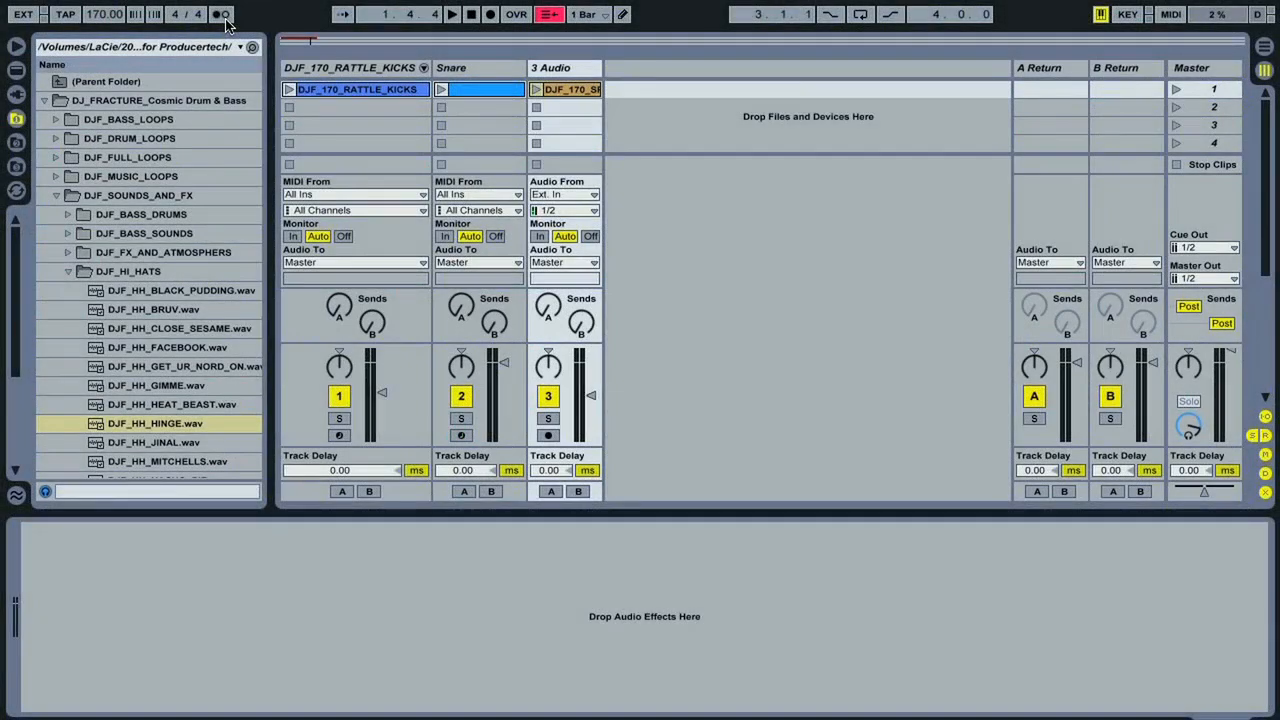
Step: Add a Drum Rack on a new fourth MIDI track and load DJF_HH_HINGE.wav onto its C1 pad
left_click(15, 72)
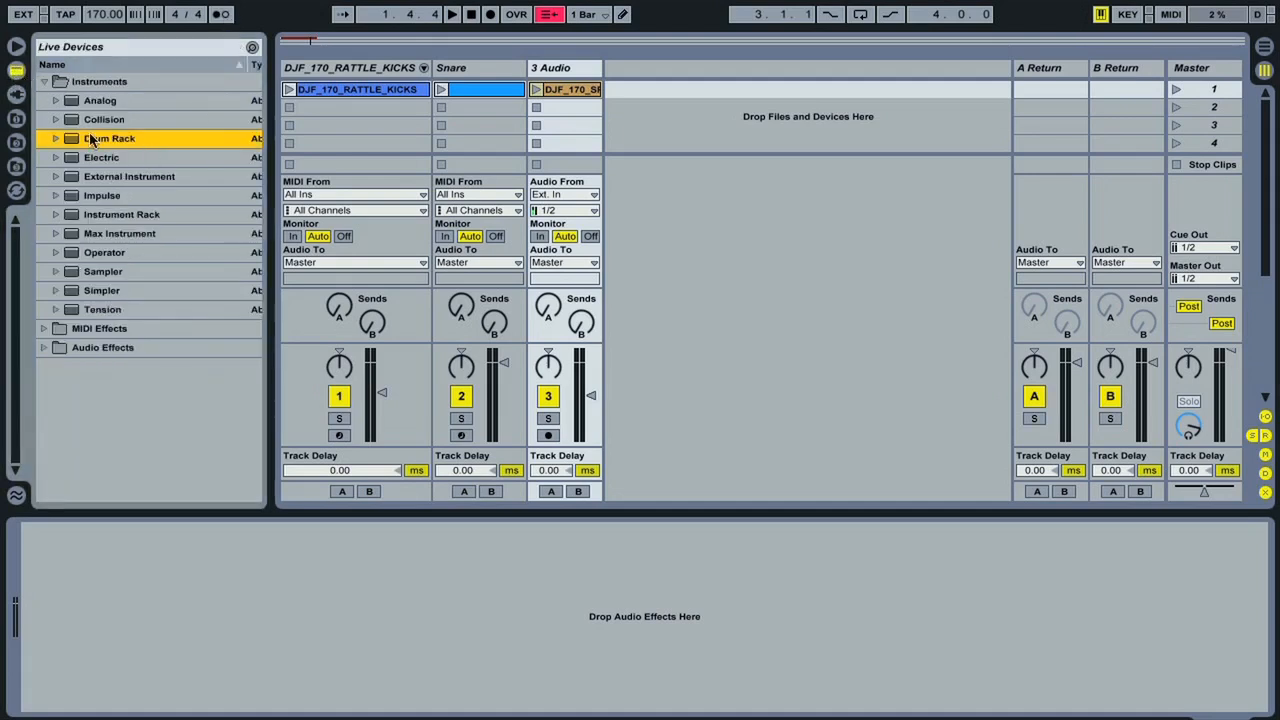
left_click_drag(105, 140, 628, 72)
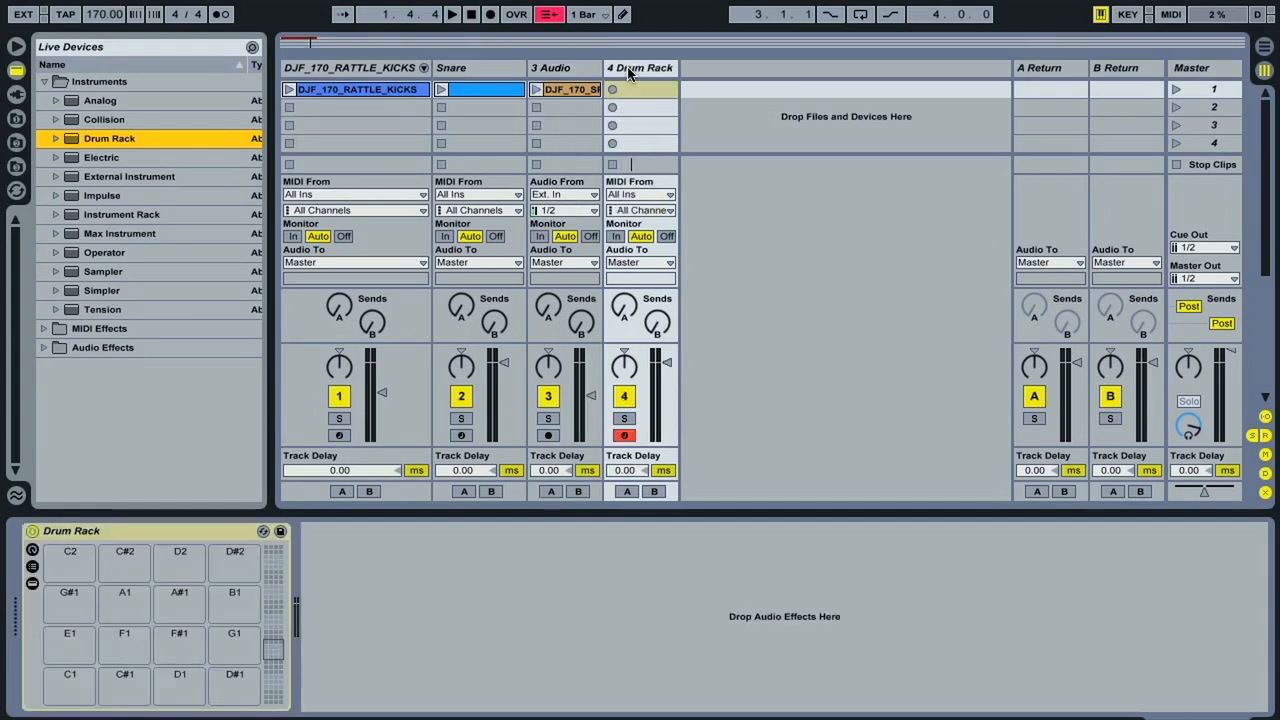
left_click(16, 118)
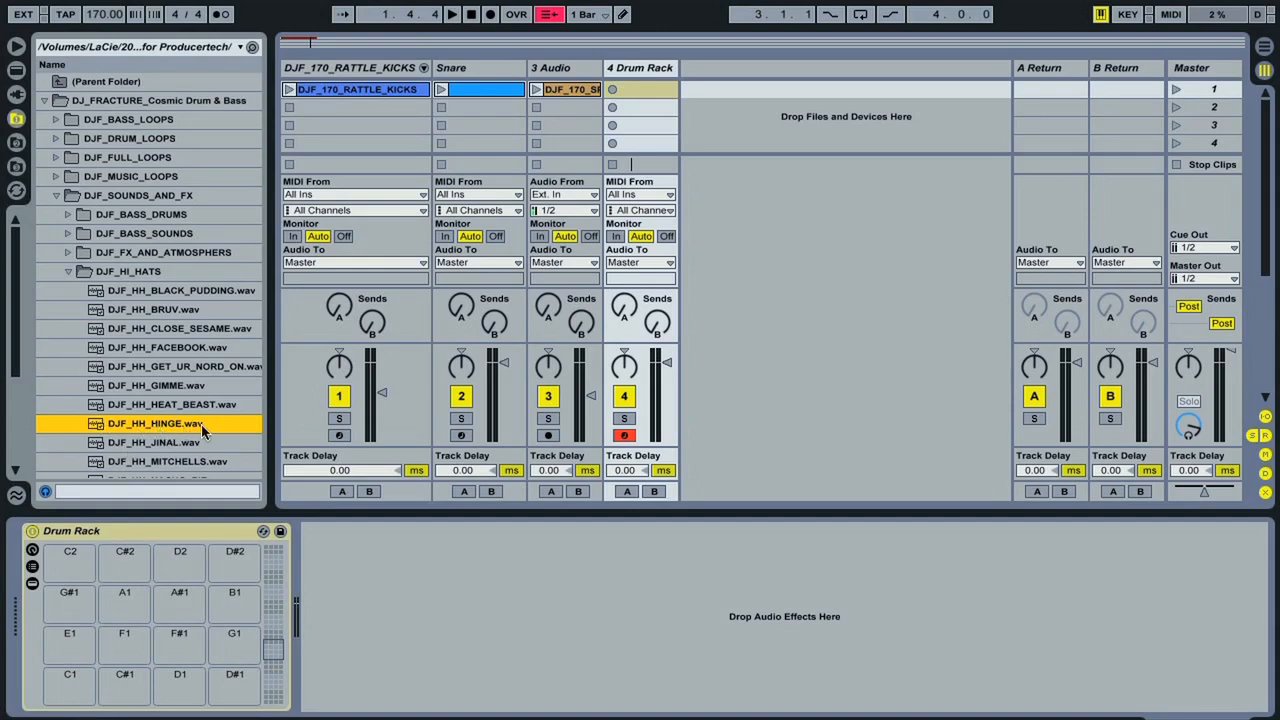
left_click(45, 494)
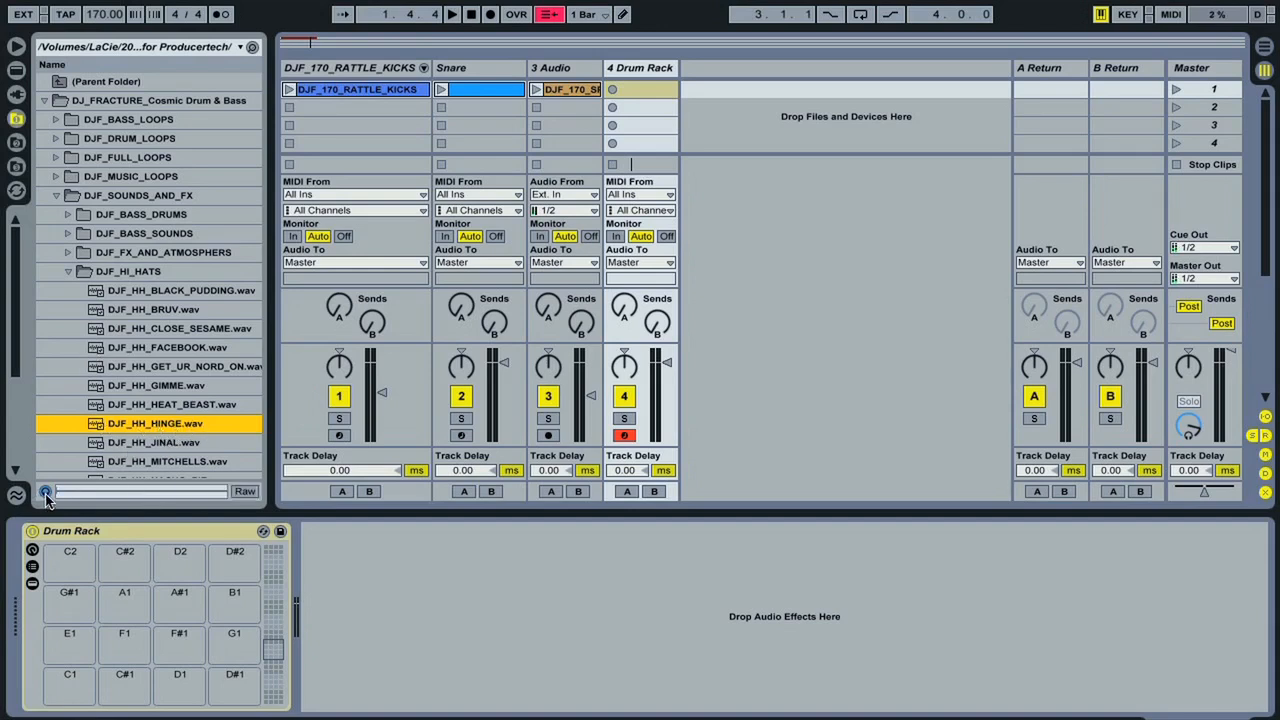
left_click_drag(157, 425, 65, 697)
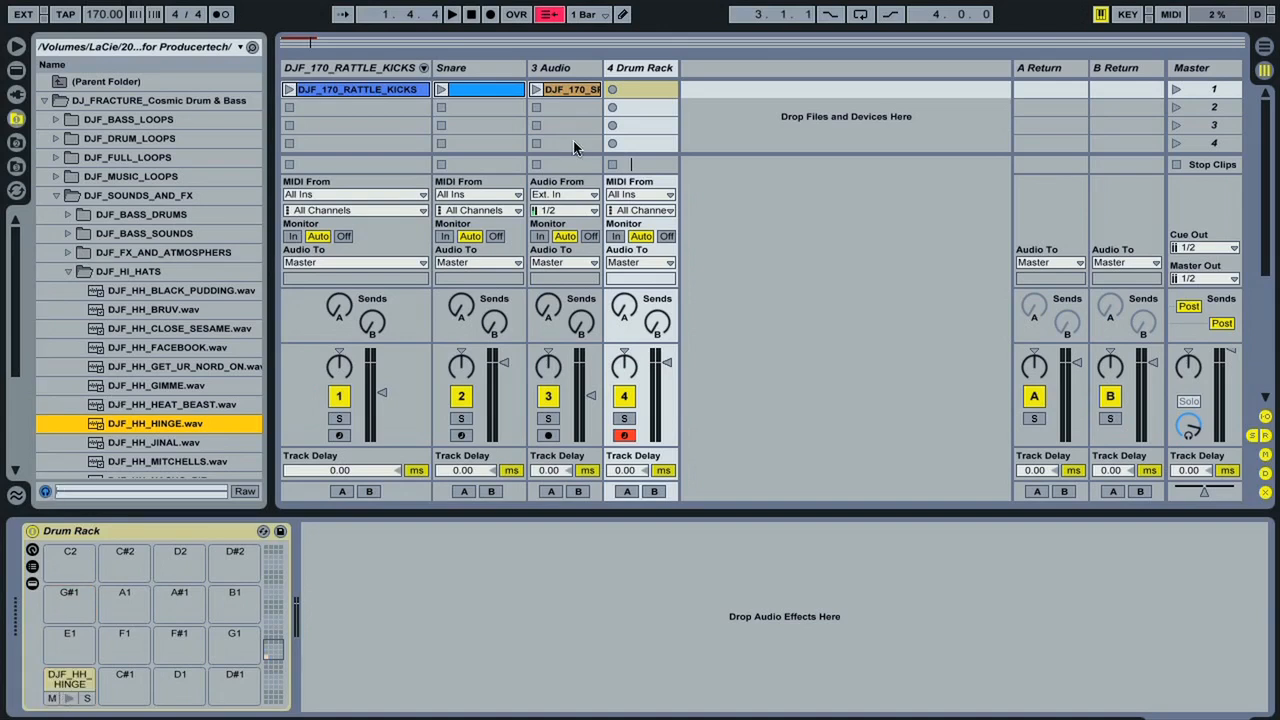
Step: Create a one-bar clip in the hi-hat Drum Rack track's first slot and fill it with sixteen 1/16 DJF_HH_HINGE notes
double_click(633, 87)
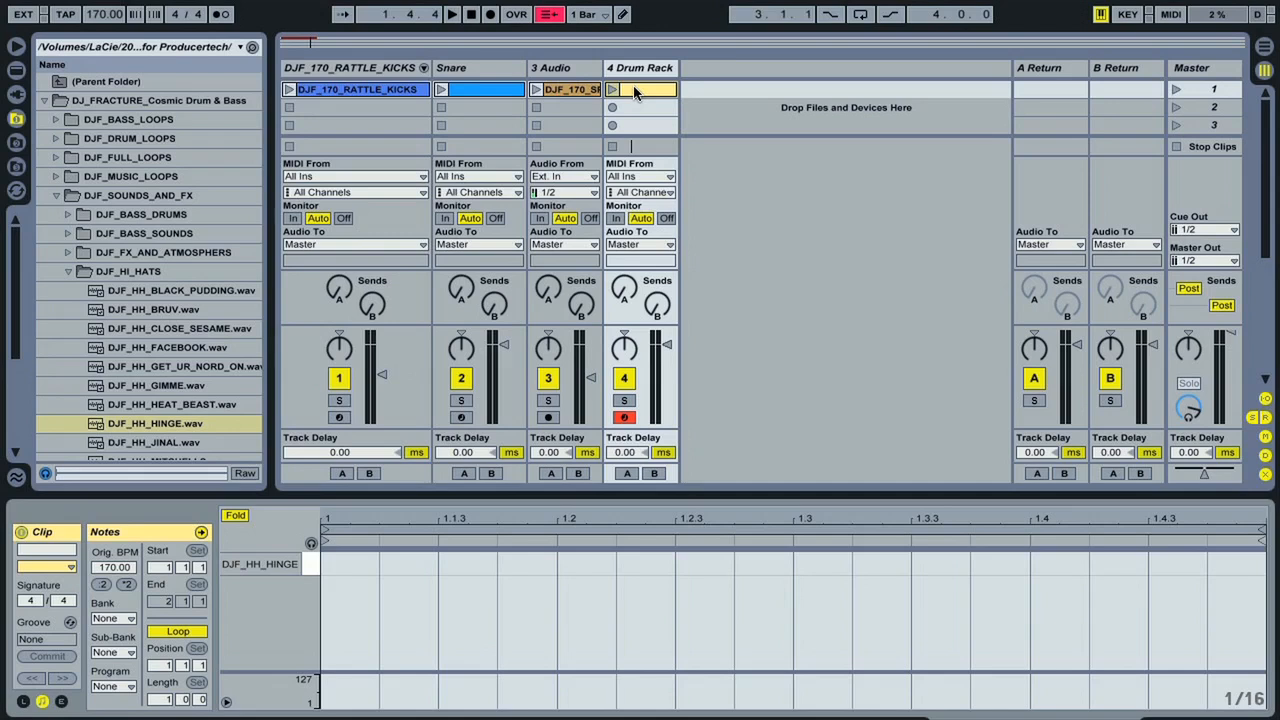
left_click_drag(487, 494, 487, 332)
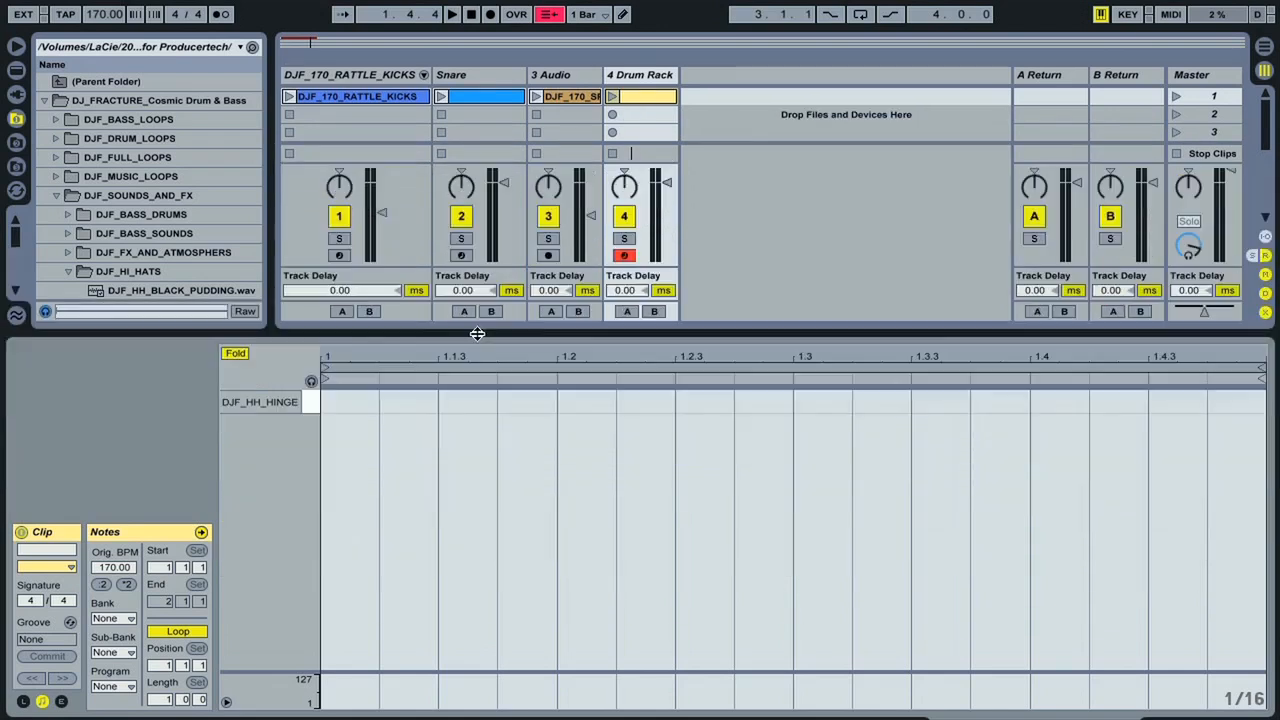
double_click(350, 401)
double_click(408, 402)
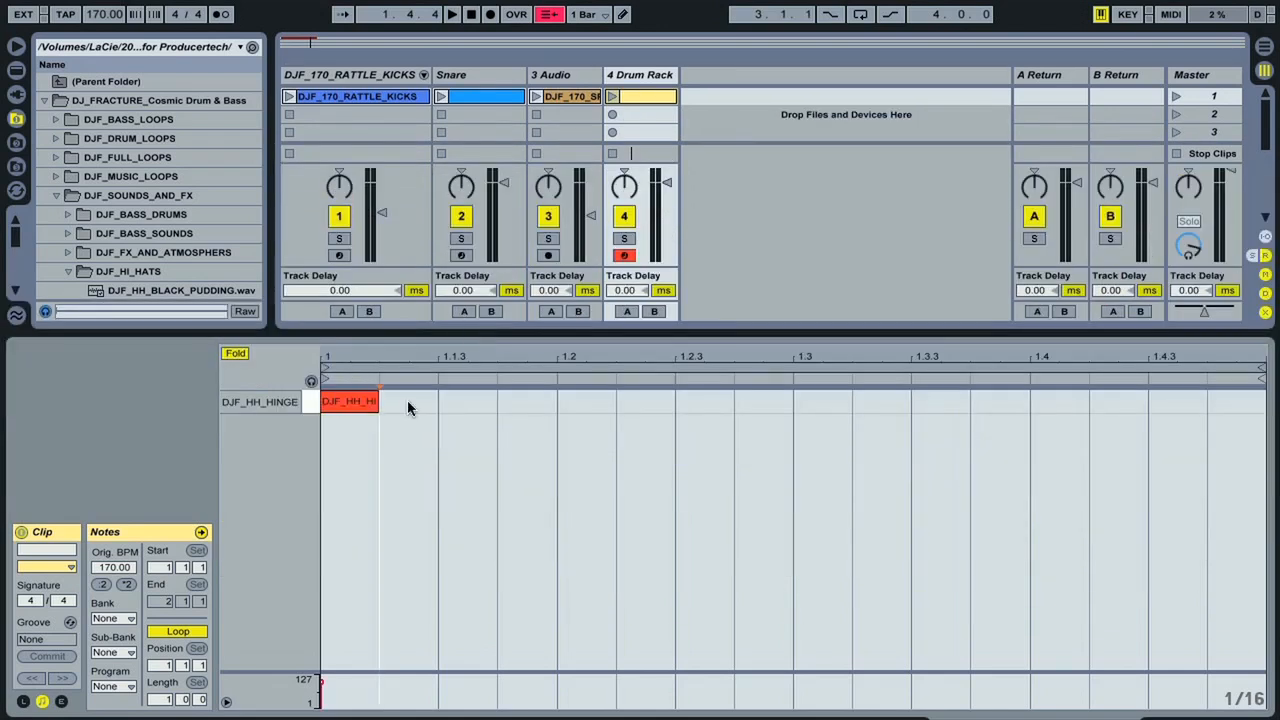
double_click(458, 402)
double_click(521, 403)
left_click(578, 400)
double_click(580, 403)
double_click(645, 402)
double_click(702, 402)
double_click(760, 404)
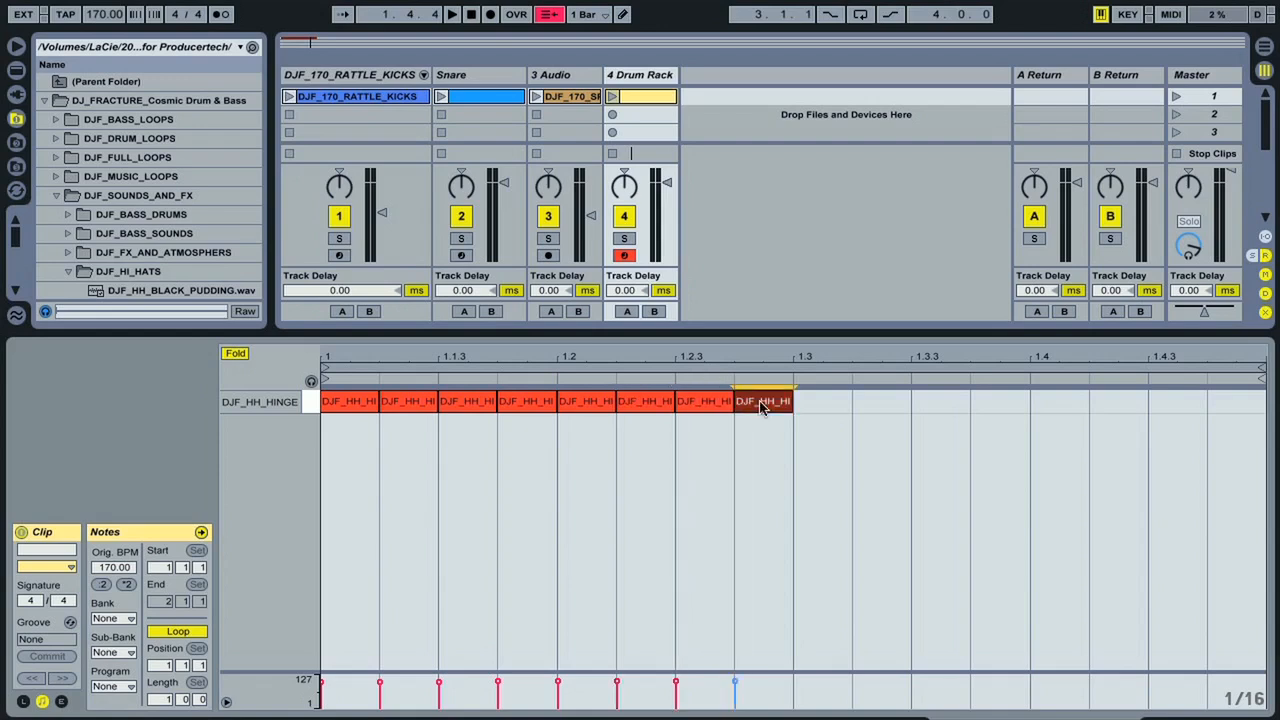
double_click(818, 403)
double_click(880, 402)
double_click(942, 402)
double_click(992, 402)
double_click(1050, 403)
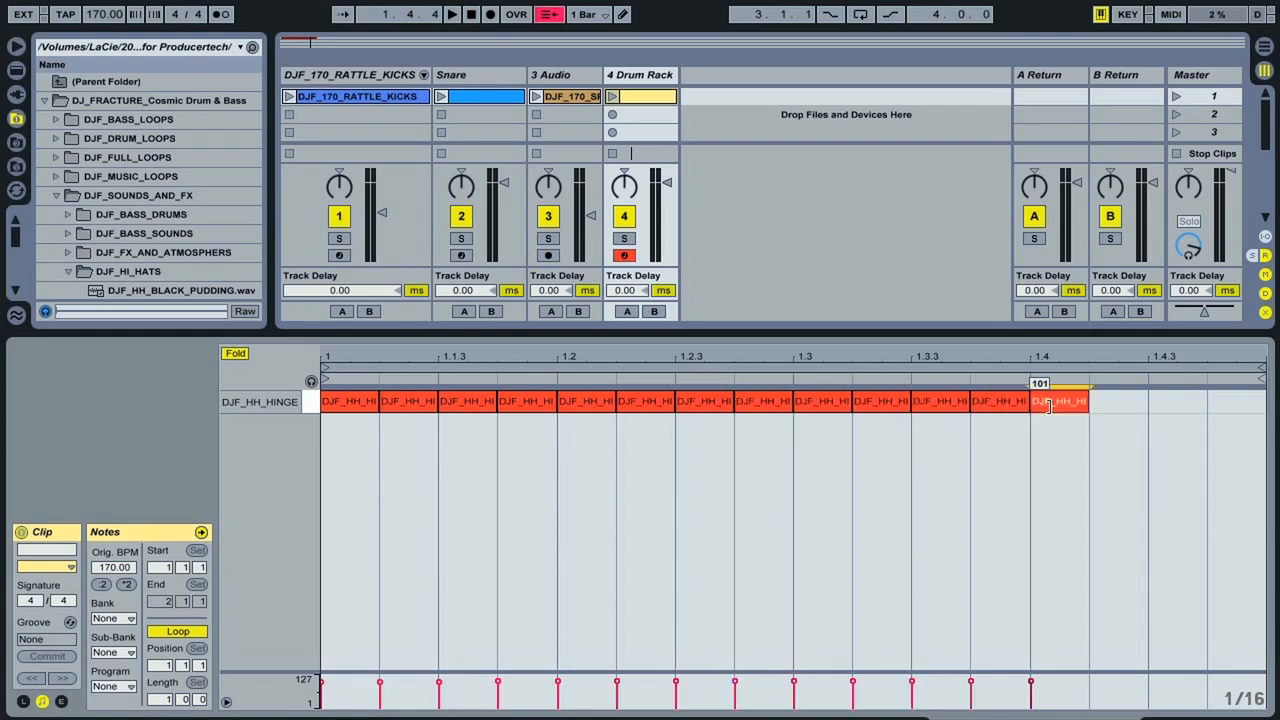
double_click(1120, 403)
double_click(1185, 401)
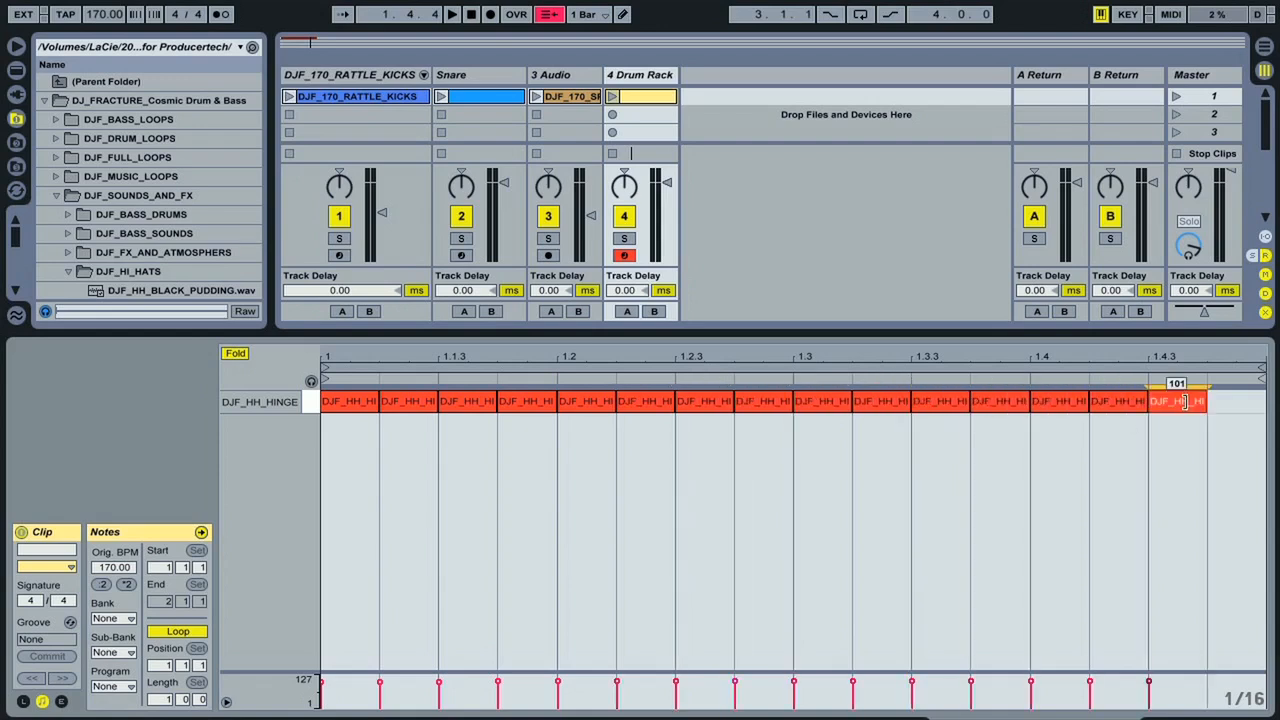
double_click(1236, 401)
left_click_drag(1025, 673, 1005, 519)
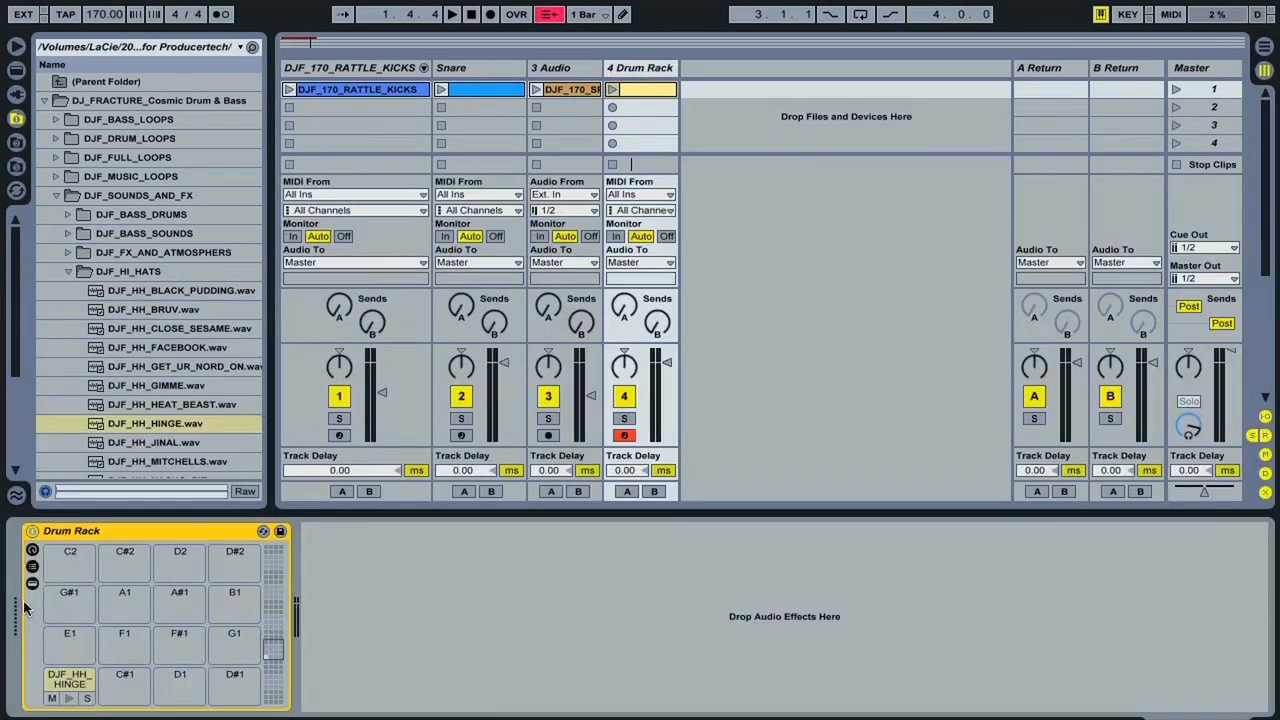
Step: Set the DJF_HH_HINGE sample's volume velocity amount to 100% and lower the volume of track 4
left_click(68, 680)
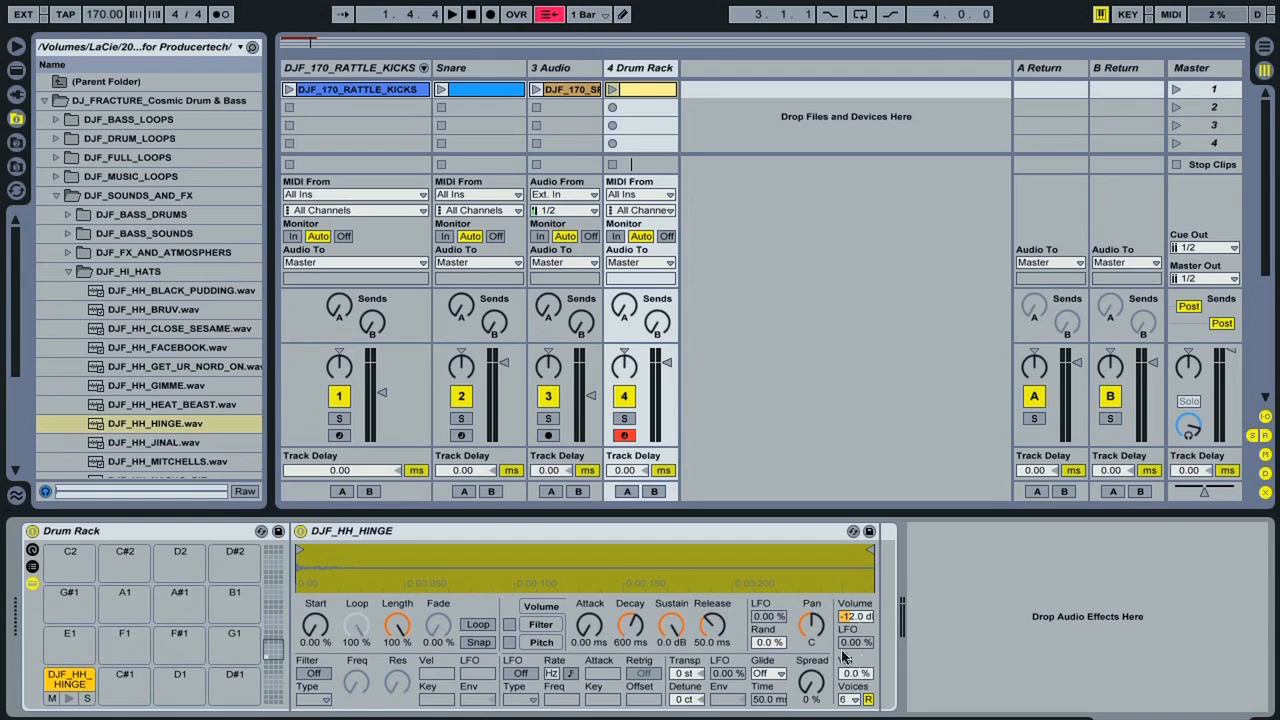
left_click_drag(872, 680, 868, 676)
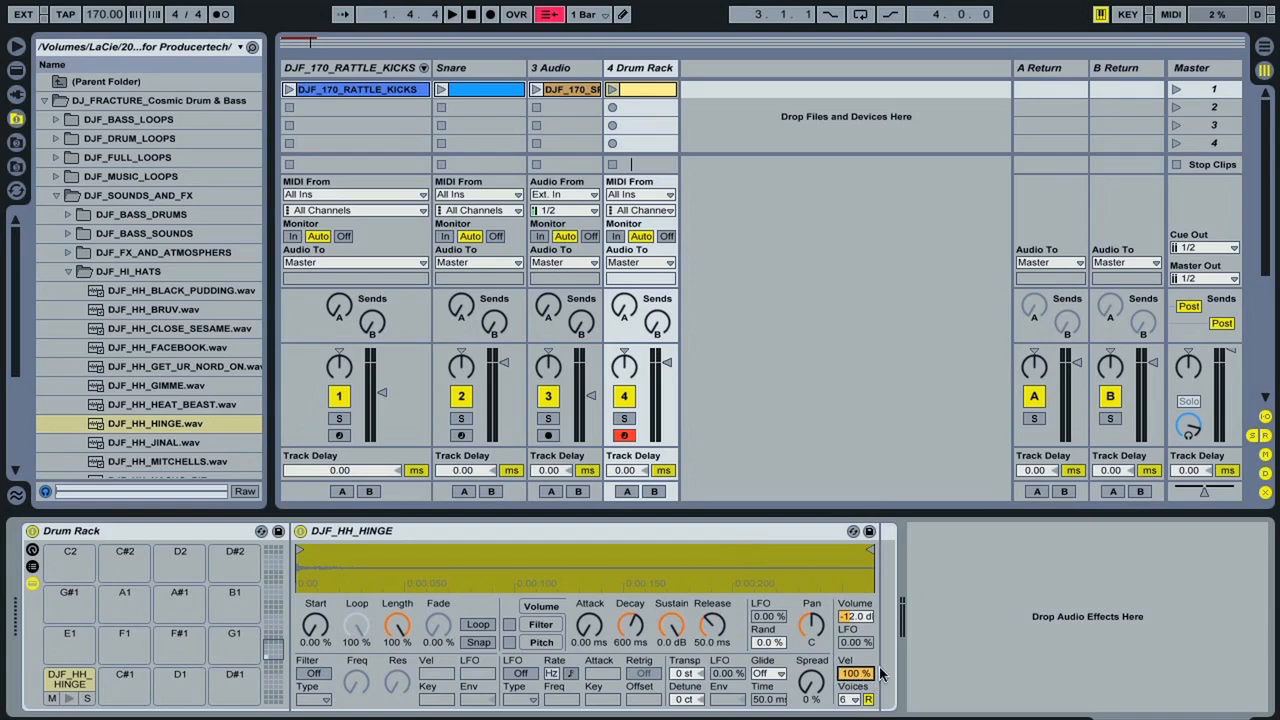
left_click(668, 363)
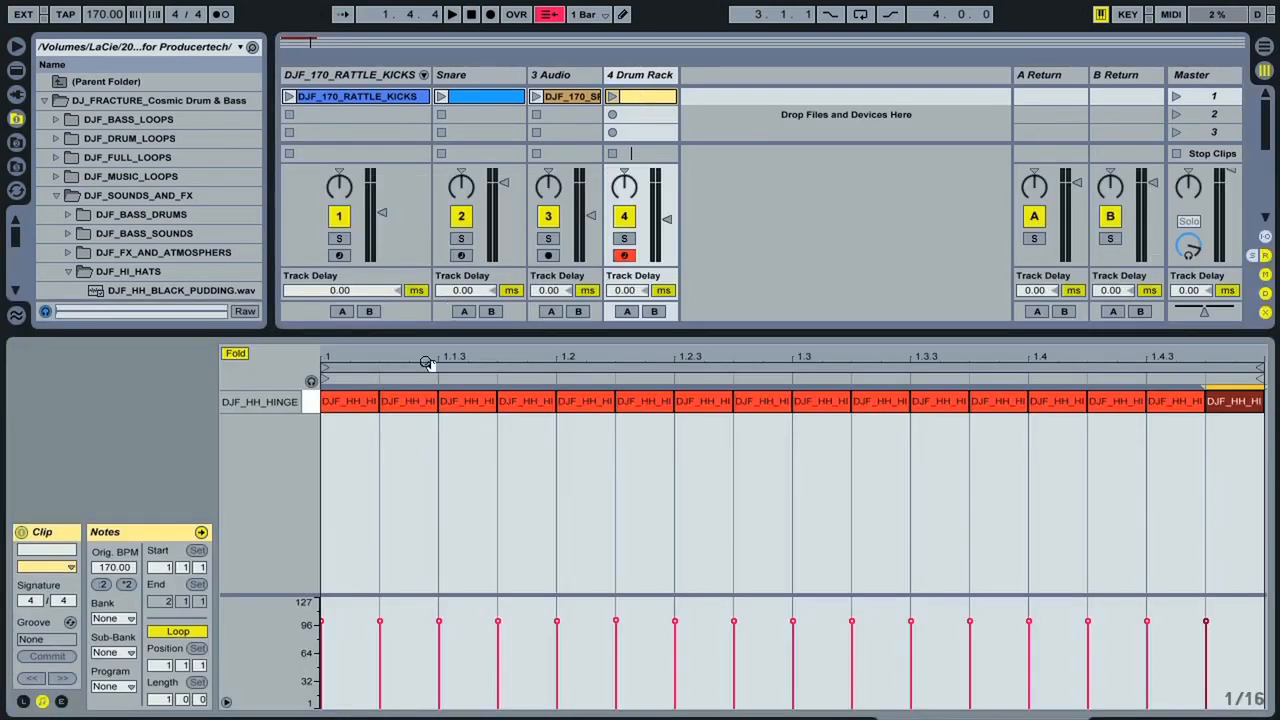
Step: Select every second hi-hat note, starting with the second, and reduce their velocity to about 64
left_click(425, 401)
left_click(517, 405, "shift")
left_click(634, 417, "shift")
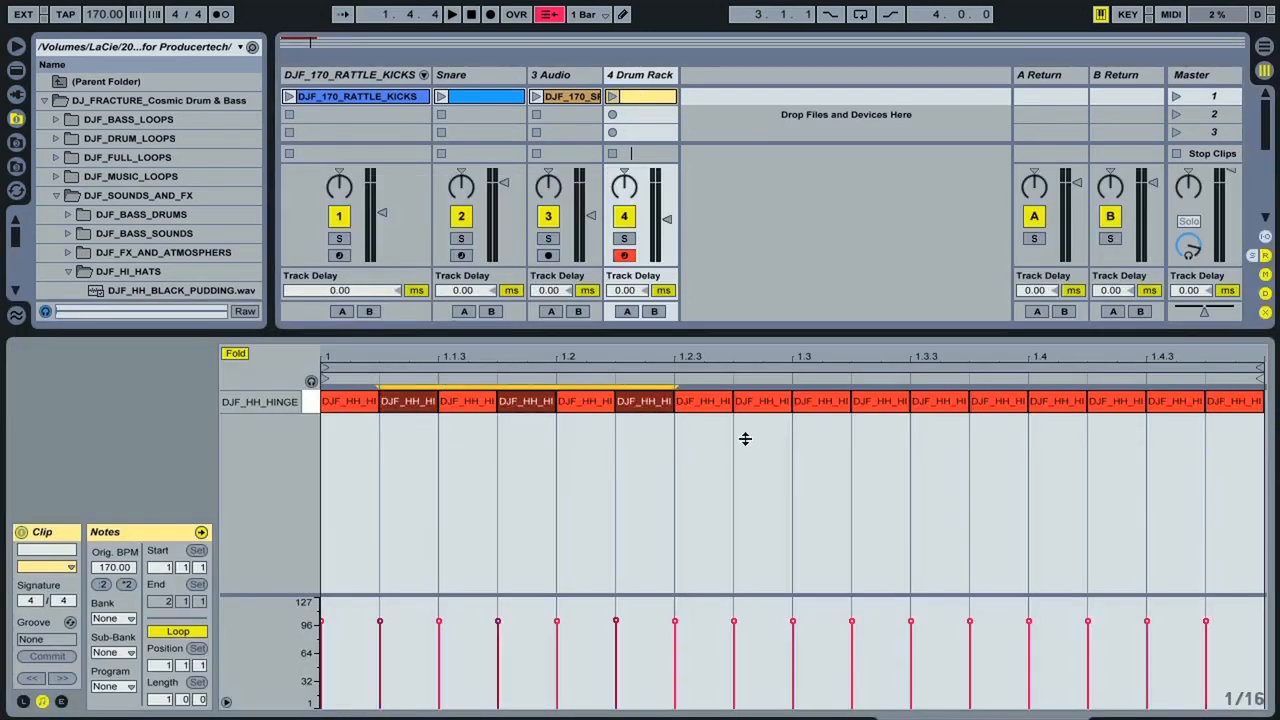
left_click(774, 412, "shift")
left_click(883, 408, "shift")
left_click(980, 410, "shift")
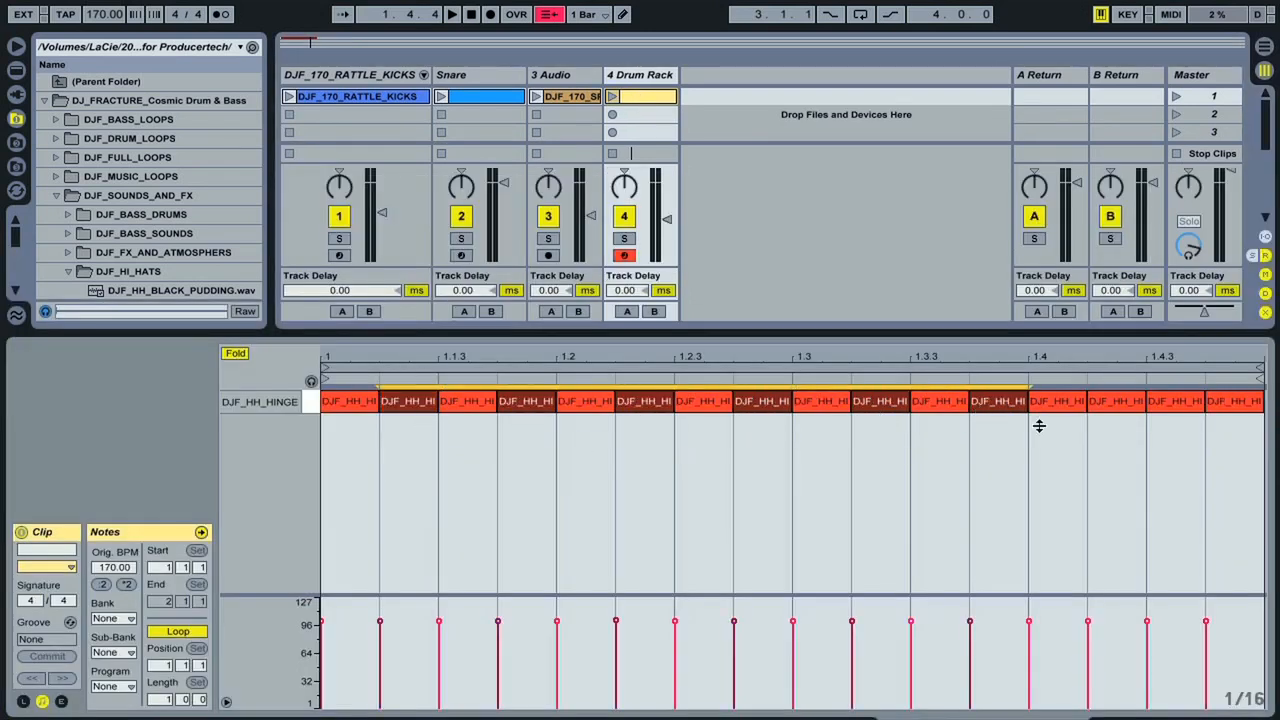
left_click(1116, 410, "shift")
left_click(1234, 408, "shift")
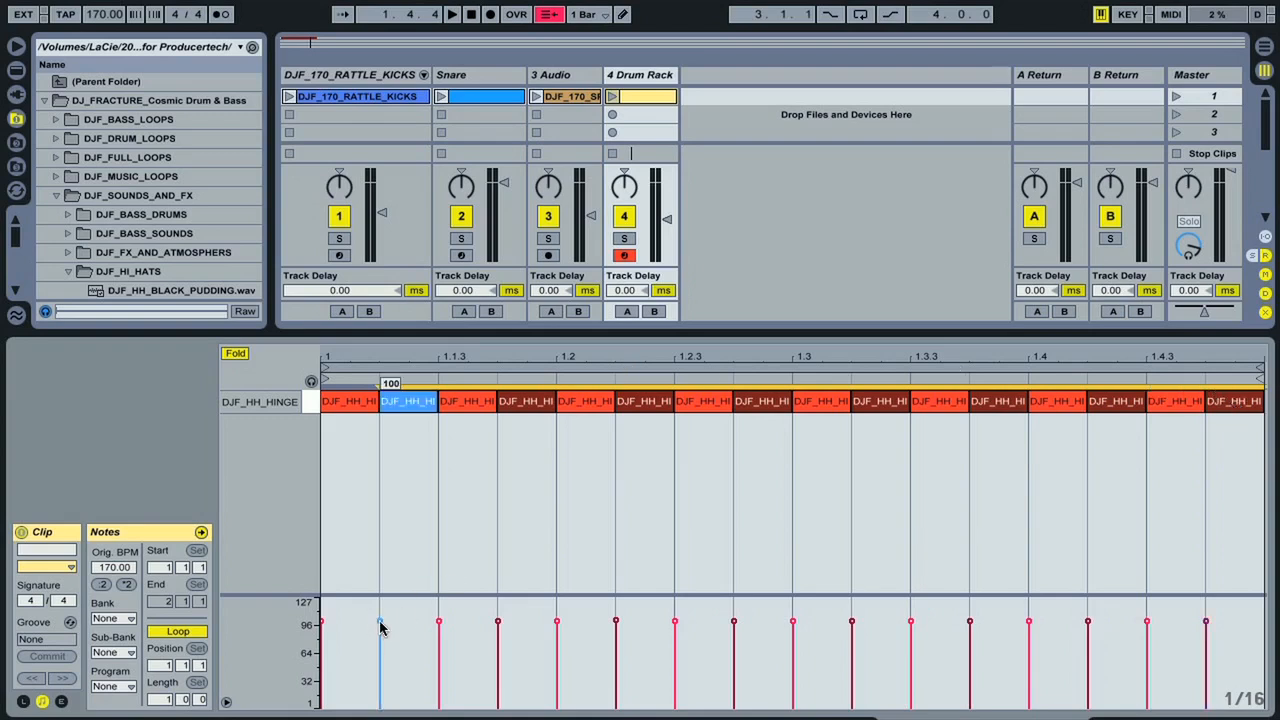
mouse_move(380, 626)
left_mouse_down()
mouse_move(380, 653)
mouse_move(380, 626)
left_mouse_up()
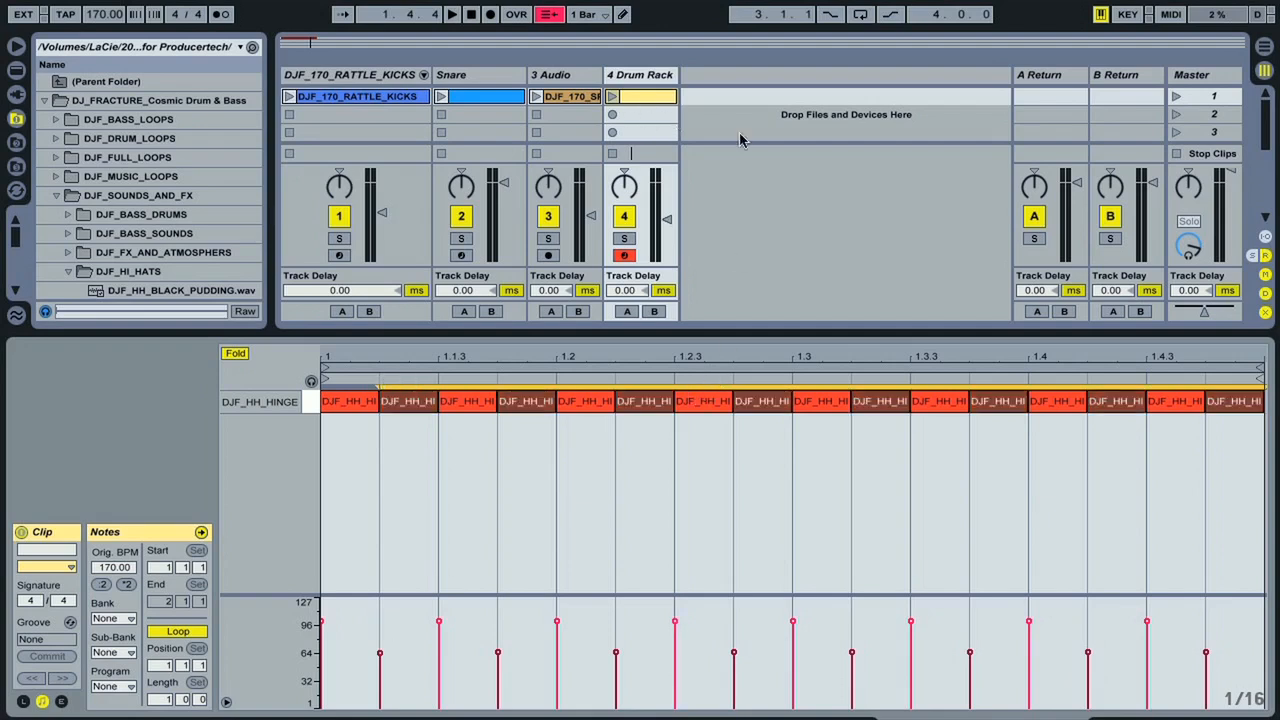
Step: Launch scene 1, raise the selected off-beat hi-hat velocities to about 75 while track 4 is soloed, and unsolo it
left_click(1174, 97)
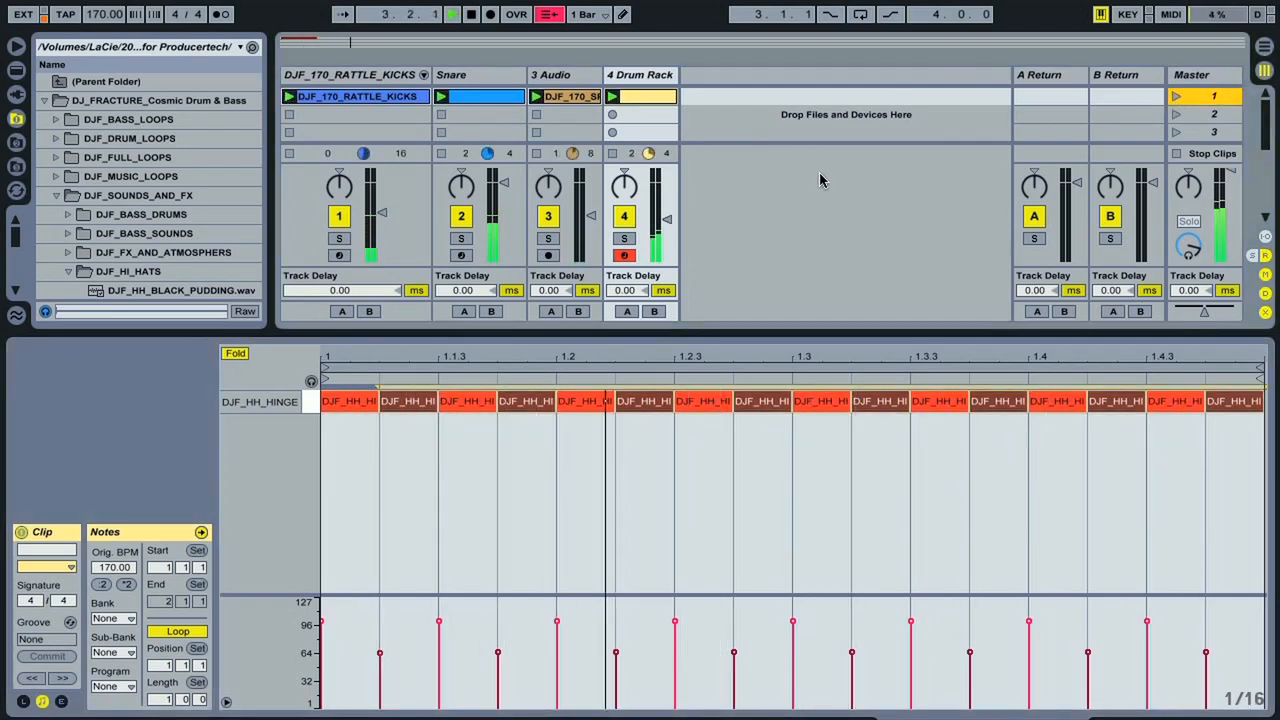
left_click(624, 239)
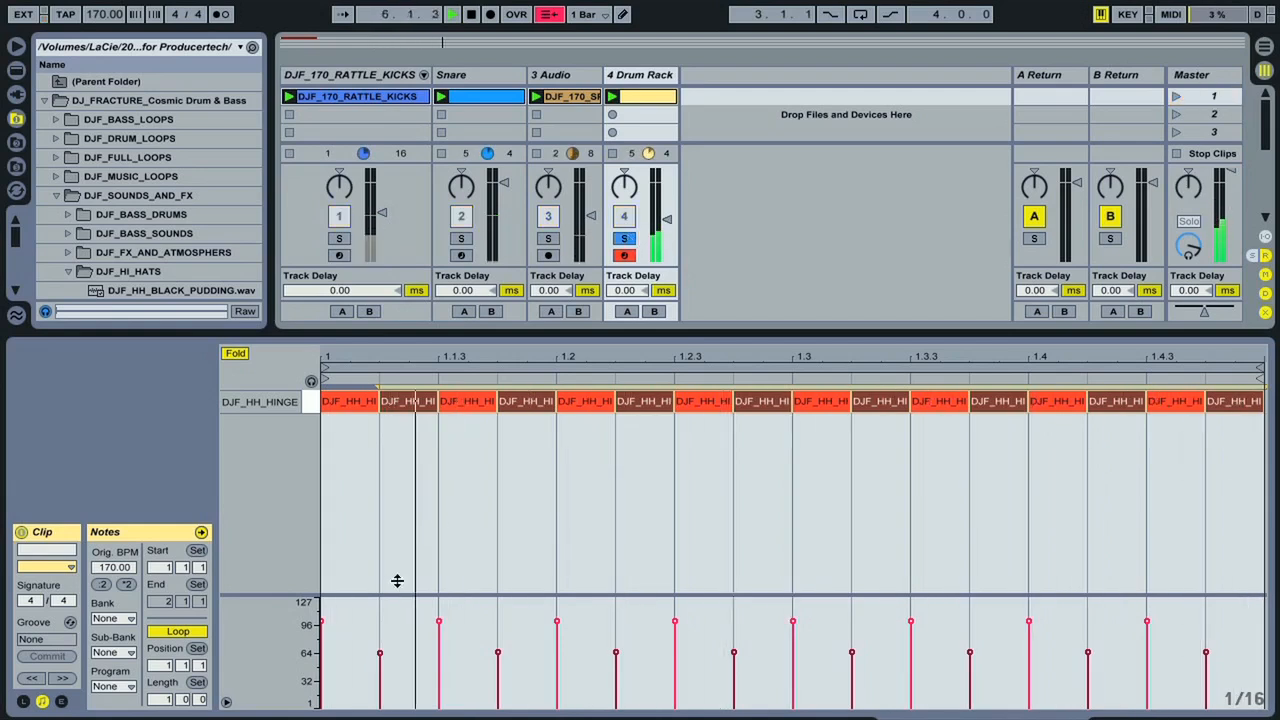
mouse_move(380, 654)
left_mouse_down()
mouse_move(380, 703)
mouse_move(380, 659)
left_mouse_up()
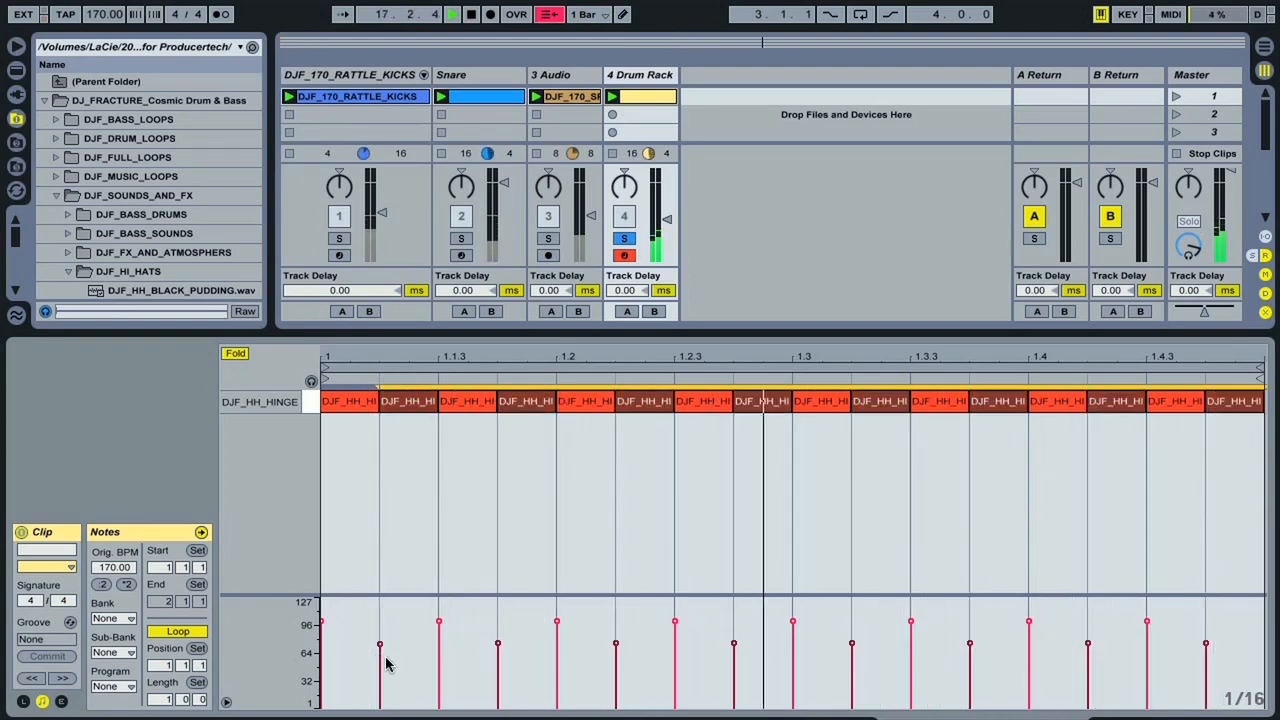
left_click(625, 239)
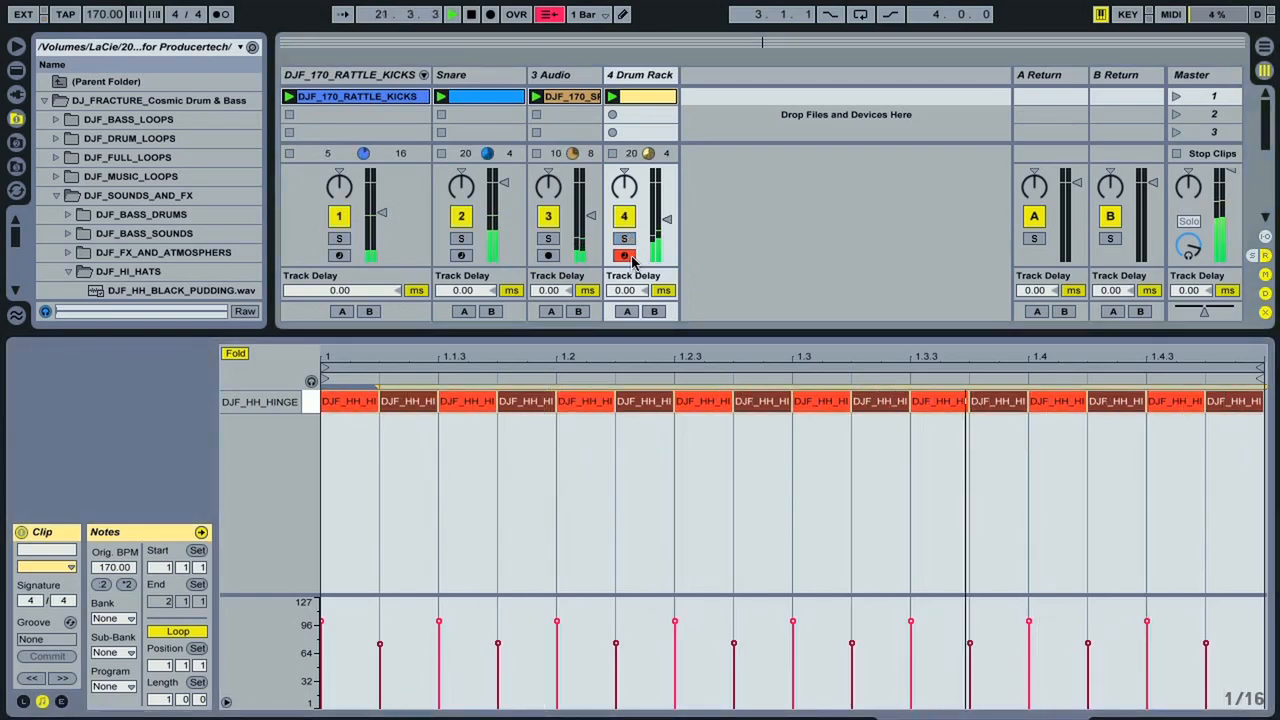
Step: Set the DJF_HH_HINGE hi-hat's Sustain to -inf dB and Decay to about 537 ms
left_click(652, 78)
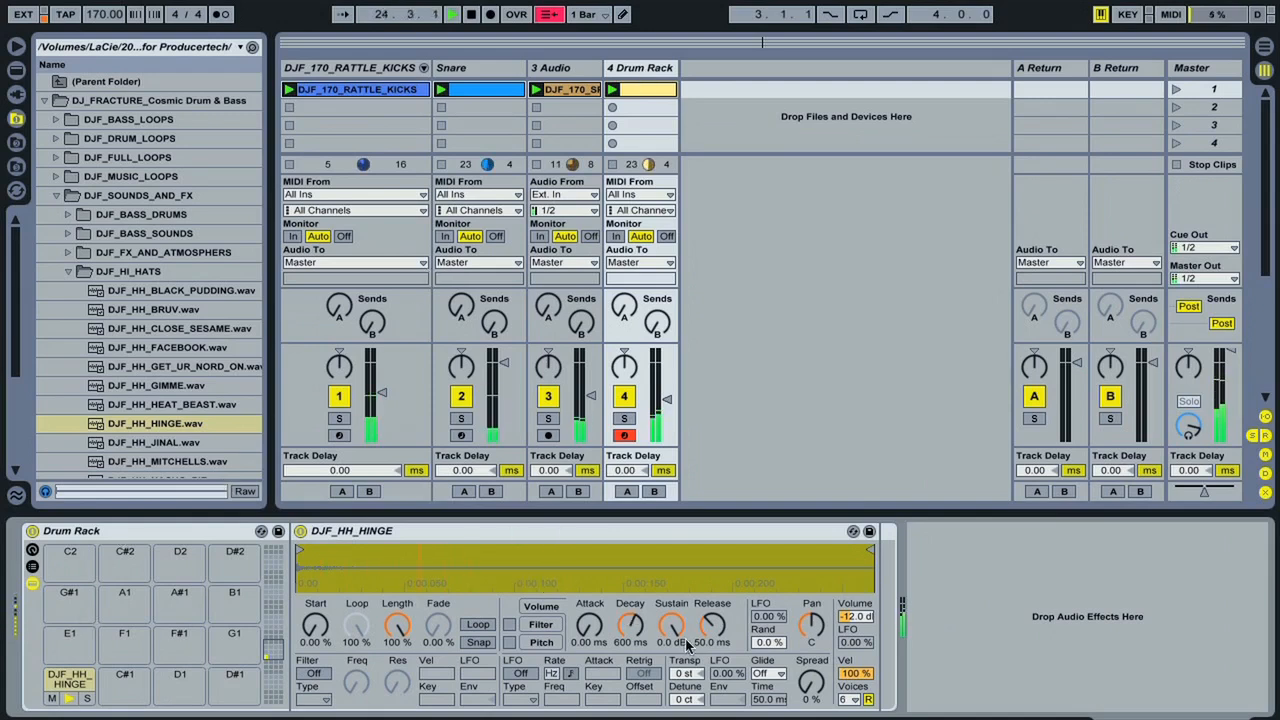
mouse_move(668, 622)
left_mouse_down()
mouse_move(670, 660)
mouse_move(670, 625)
mouse_move(668, 636)
left_mouse_up()
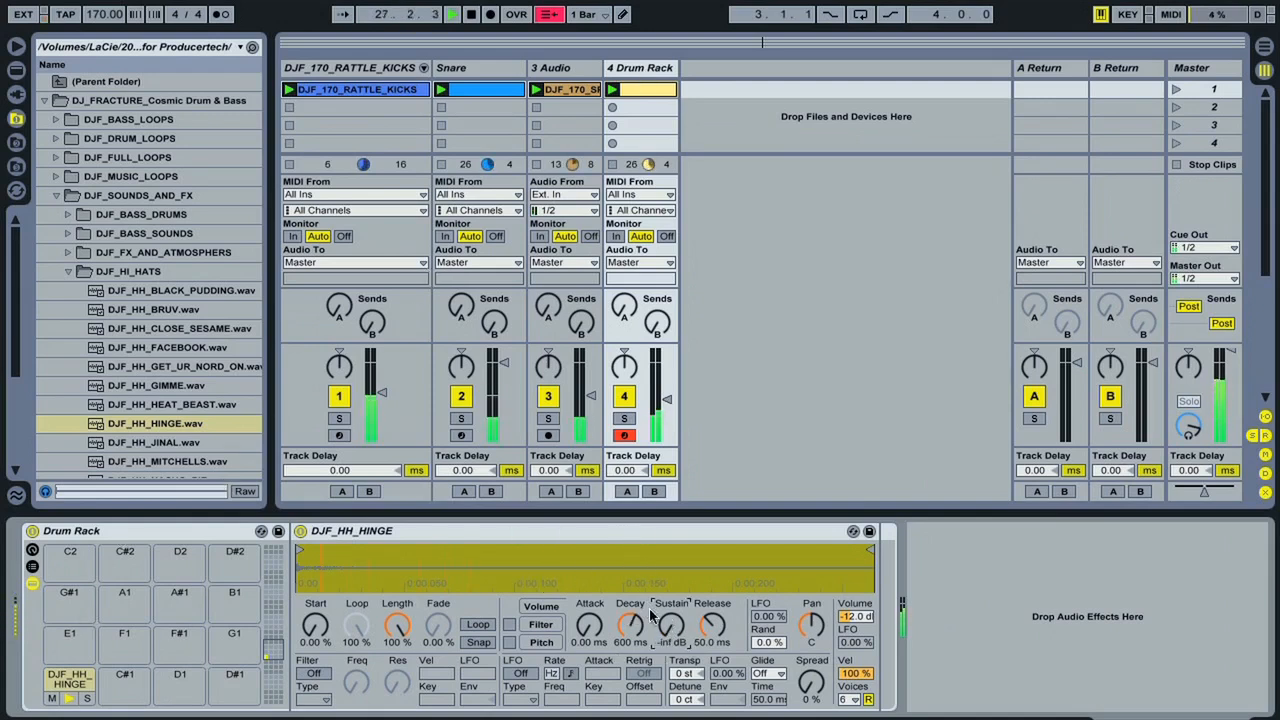
left_click(631, 628)
left_click_drag(629, 633, 633, 628)
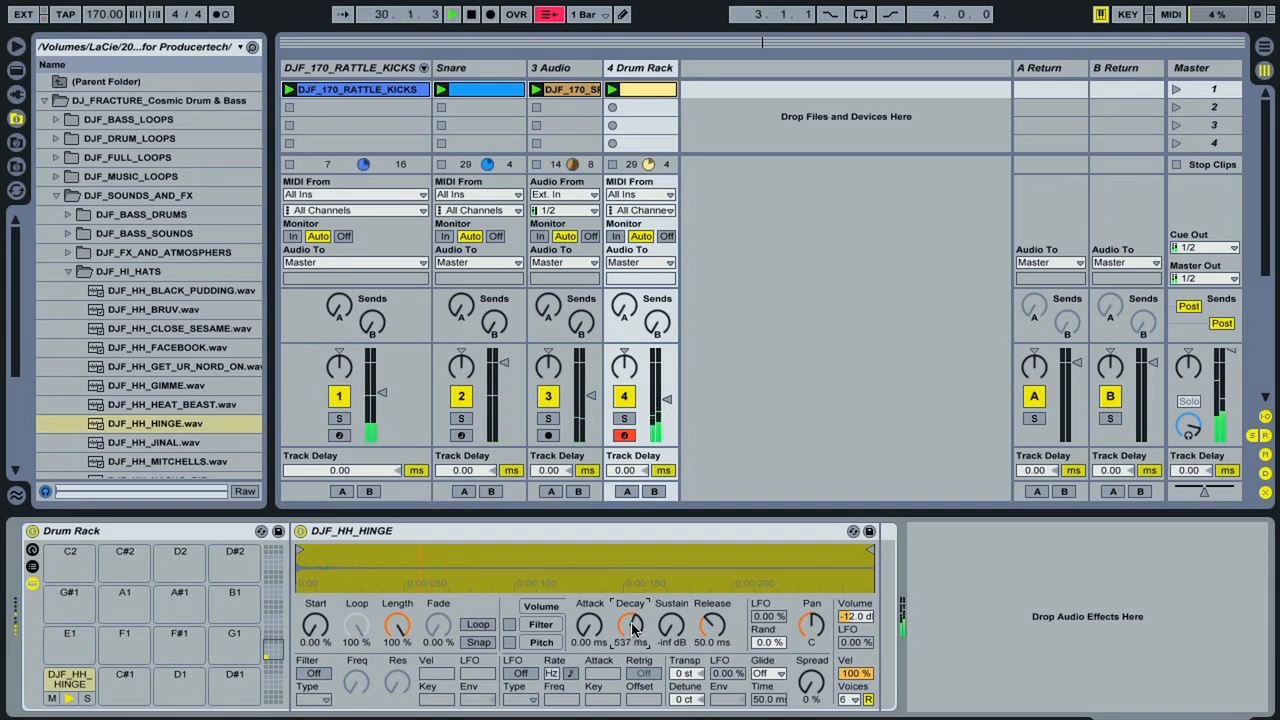
Step: Raise the volume of track 4 slightly and launch scene 1 to play the whole beat
left_click(668, 402)
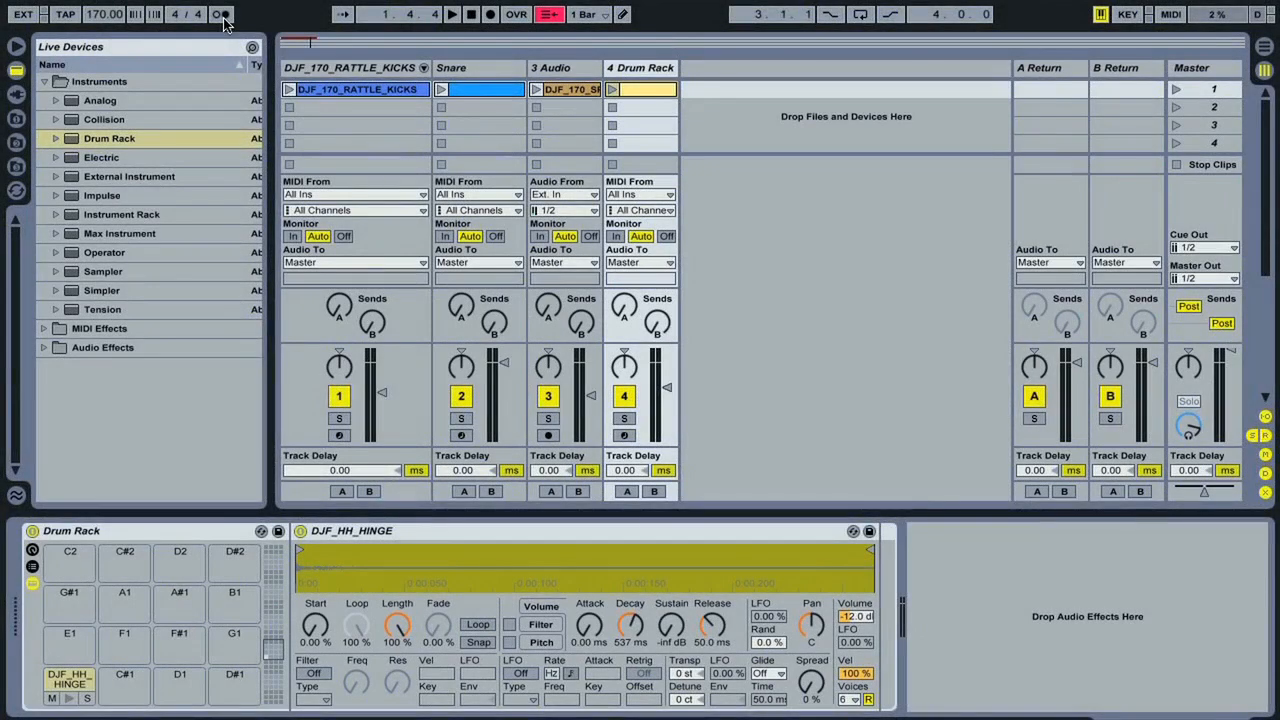
left_click(1176, 88)
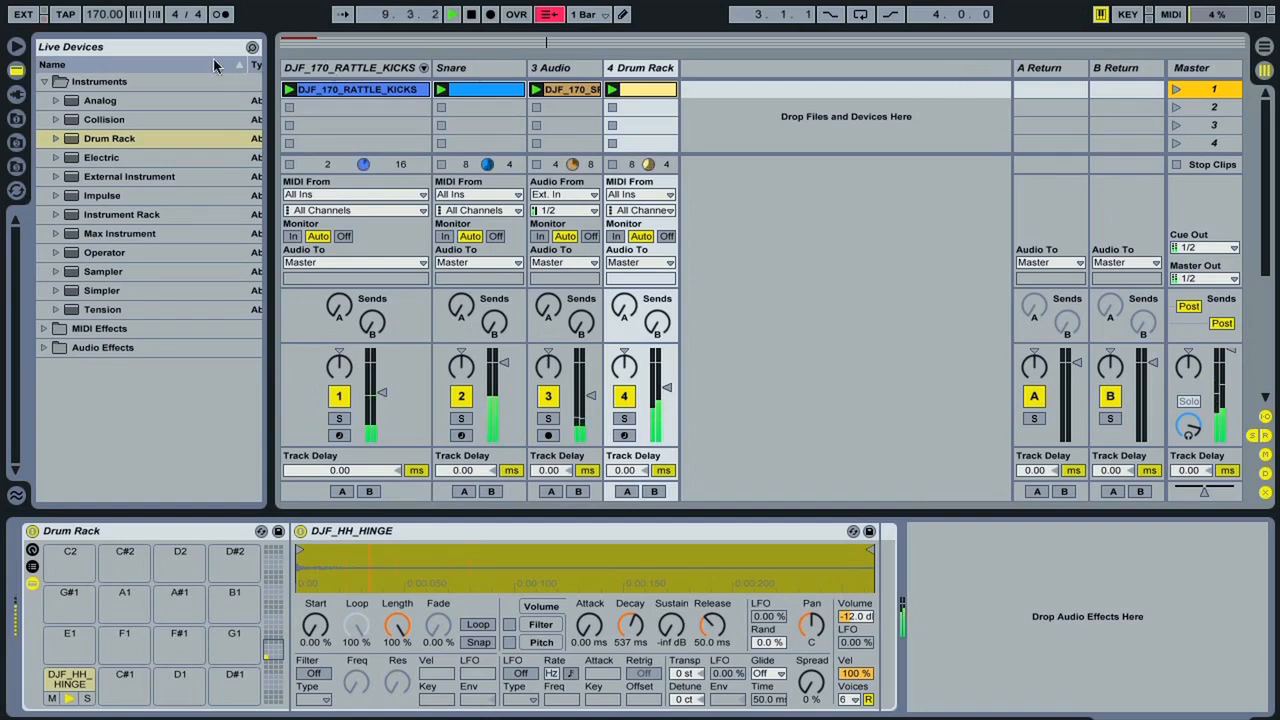
Step: Find the Clap-808 preset among the Drum Rack percussion presets and load it onto a new track after track 4
left_click(55, 139)
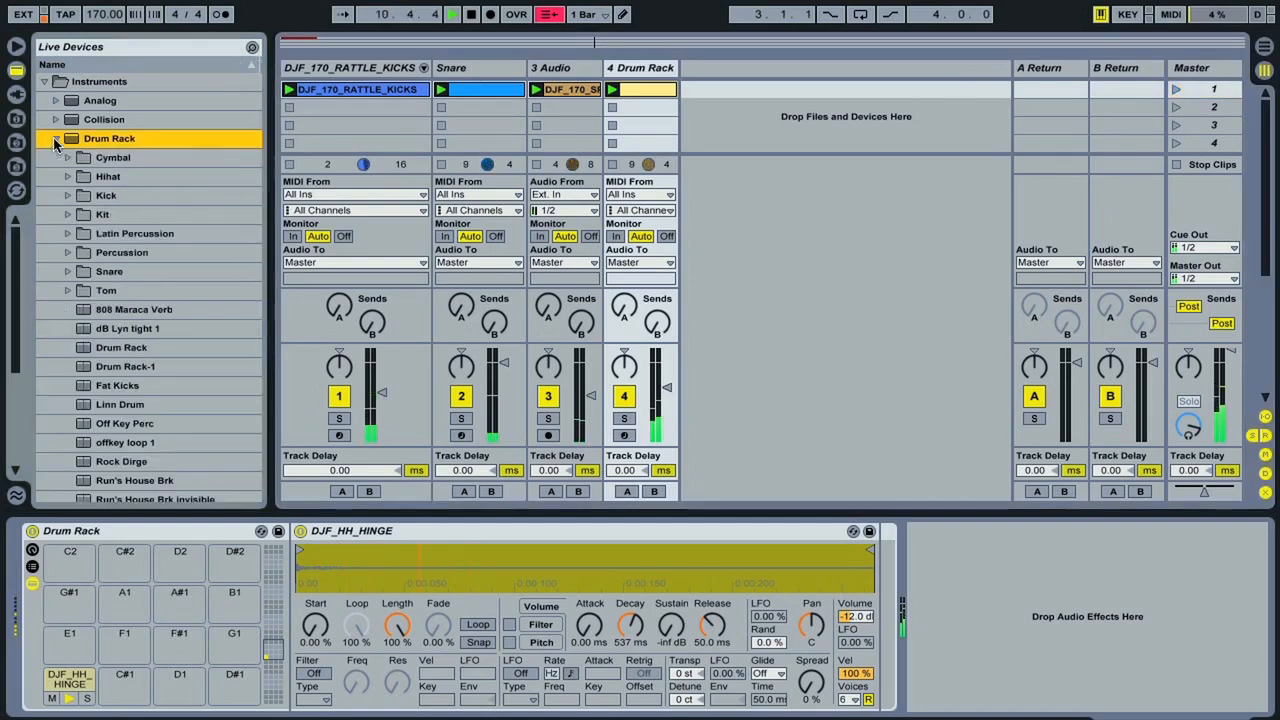
scroll(137, 177, "down", 1)
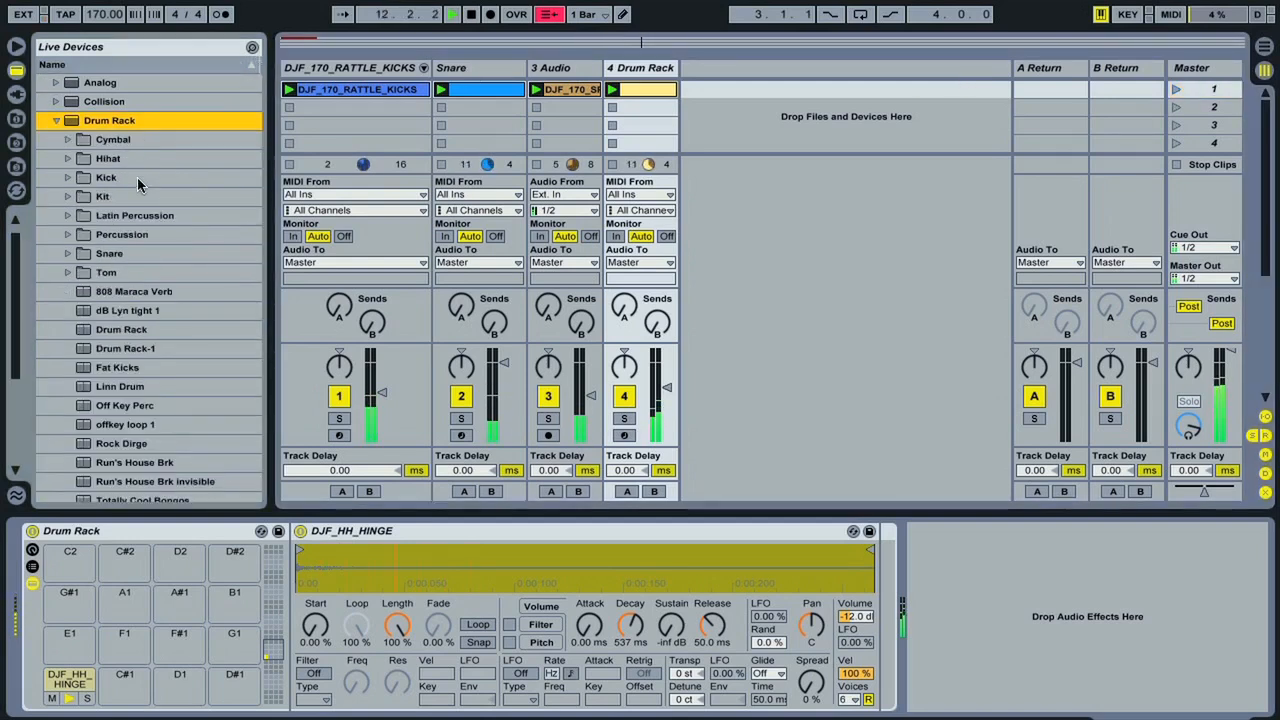
left_click(67, 235)
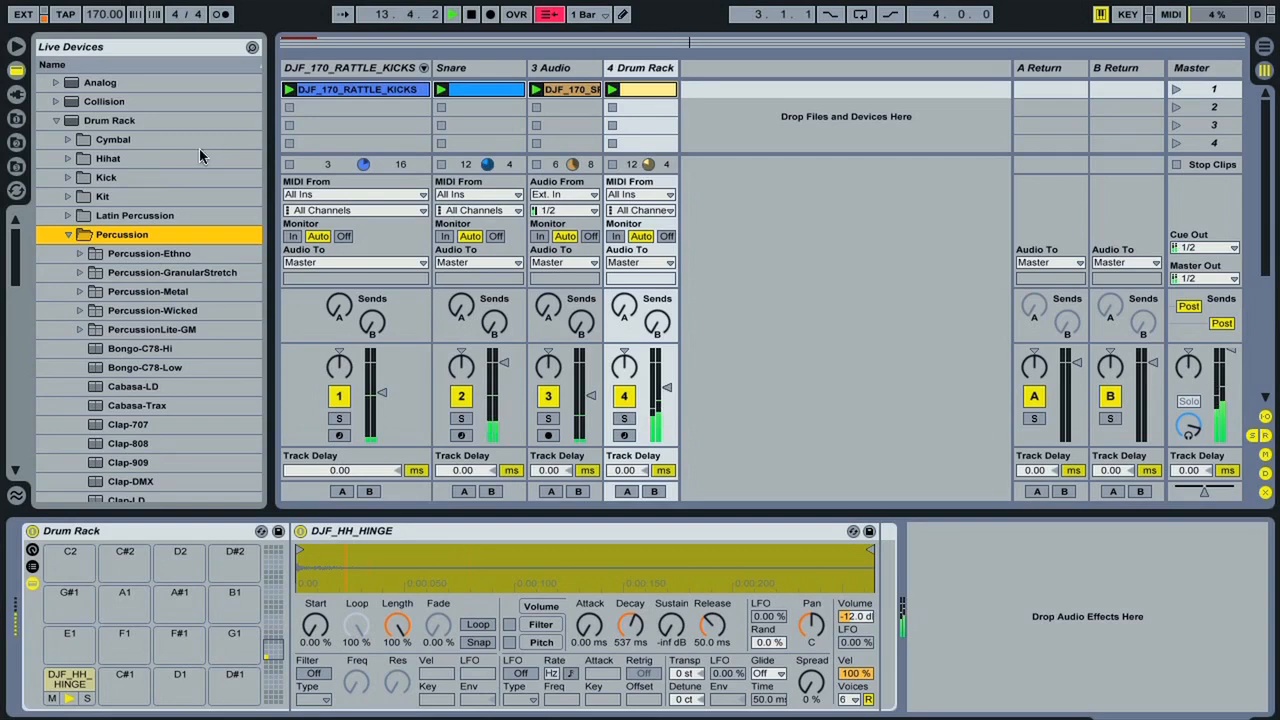
scroll(197, 152, "down", 5)
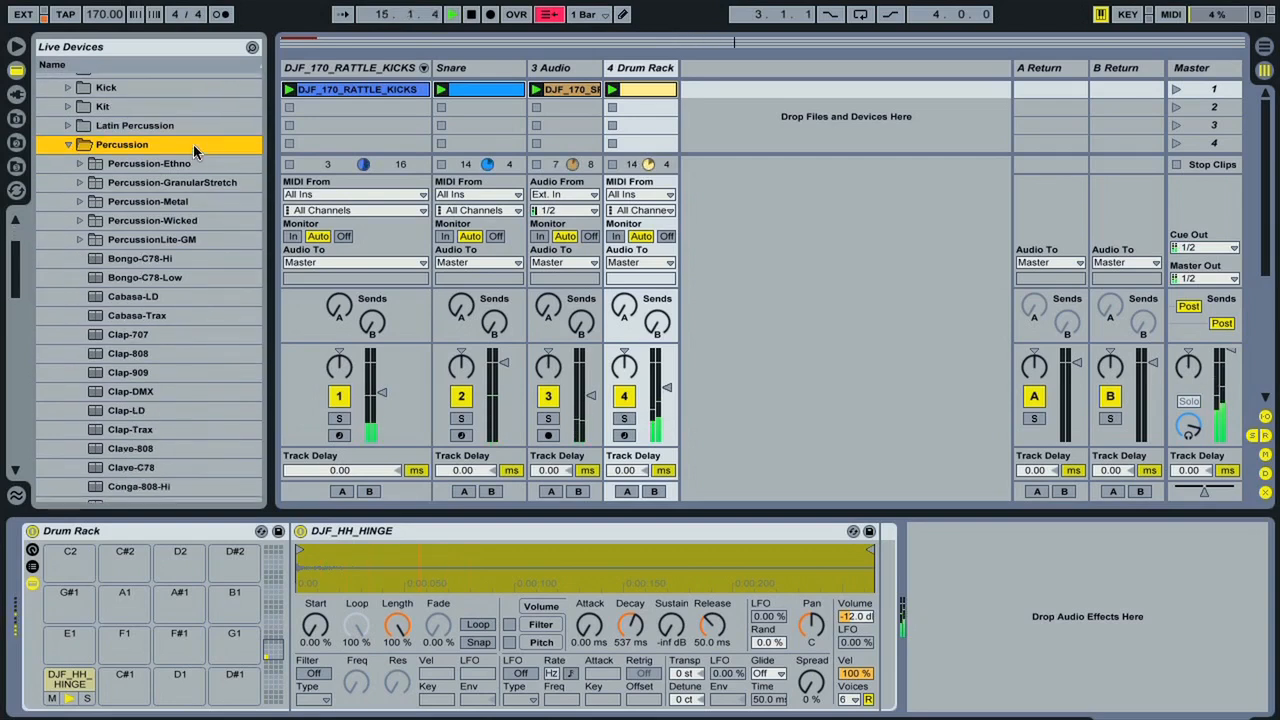
left_click(130, 357)
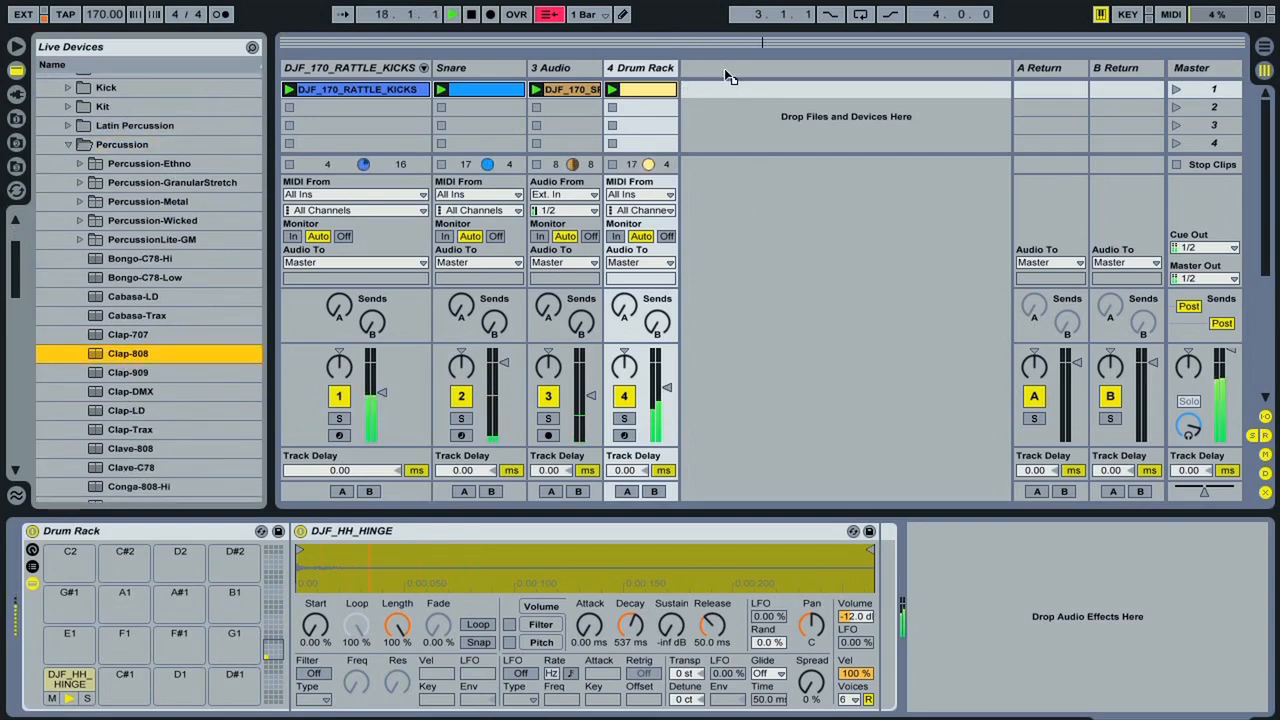
left_click_drag(130, 355, 725, 69)
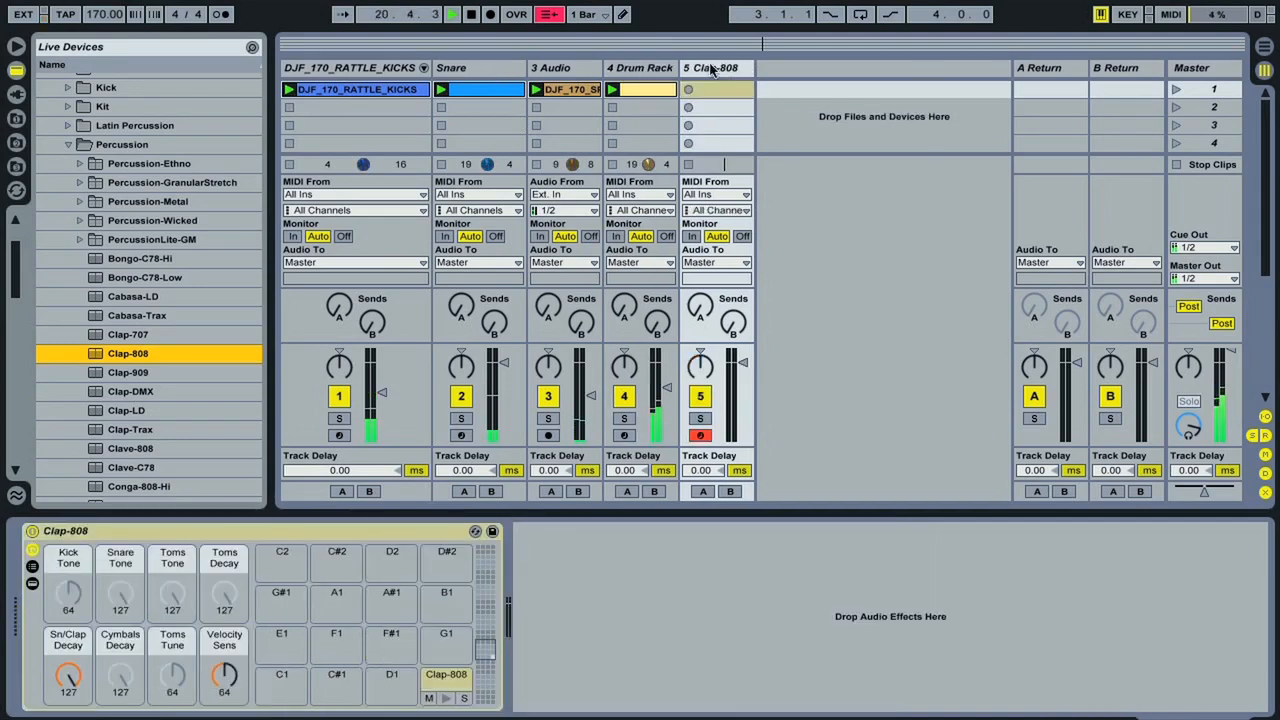
Step: Move the Clap-808 track directly after the Snare track and lower its volume
left_click(712, 67)
left_click_drag(729, 80, 535, 72)
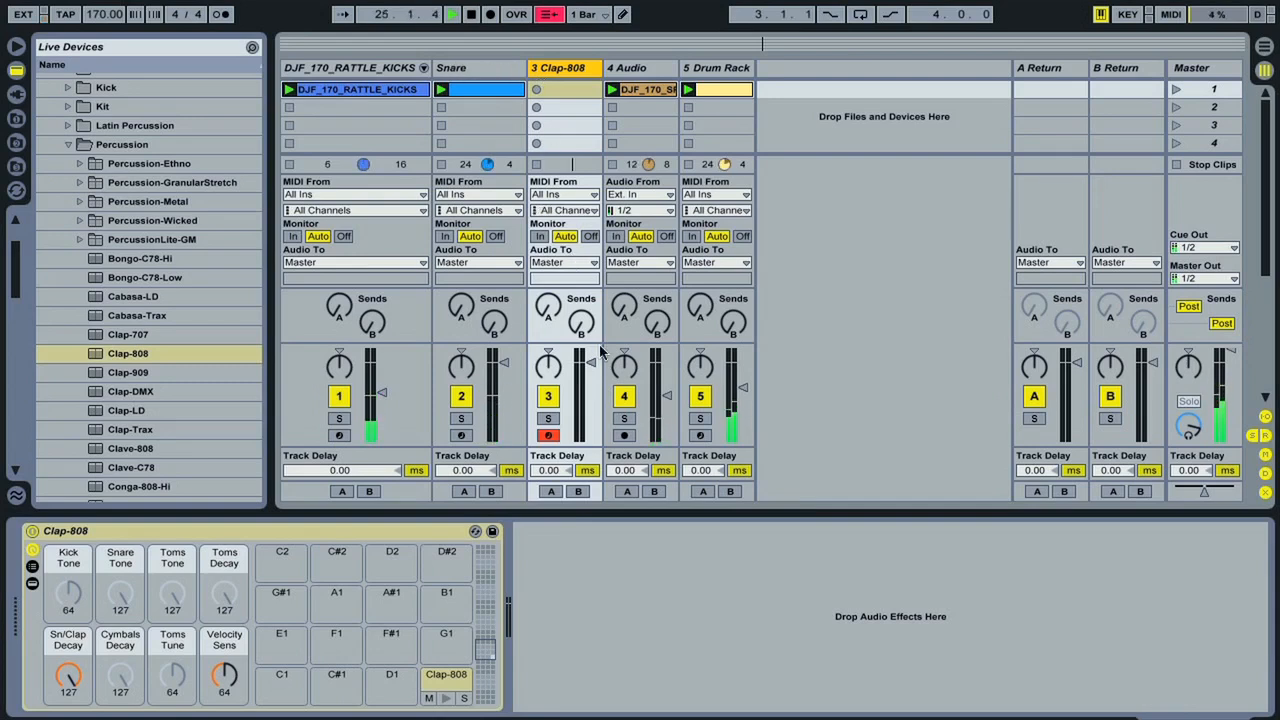
left_click_drag(591, 372, 591, 406)
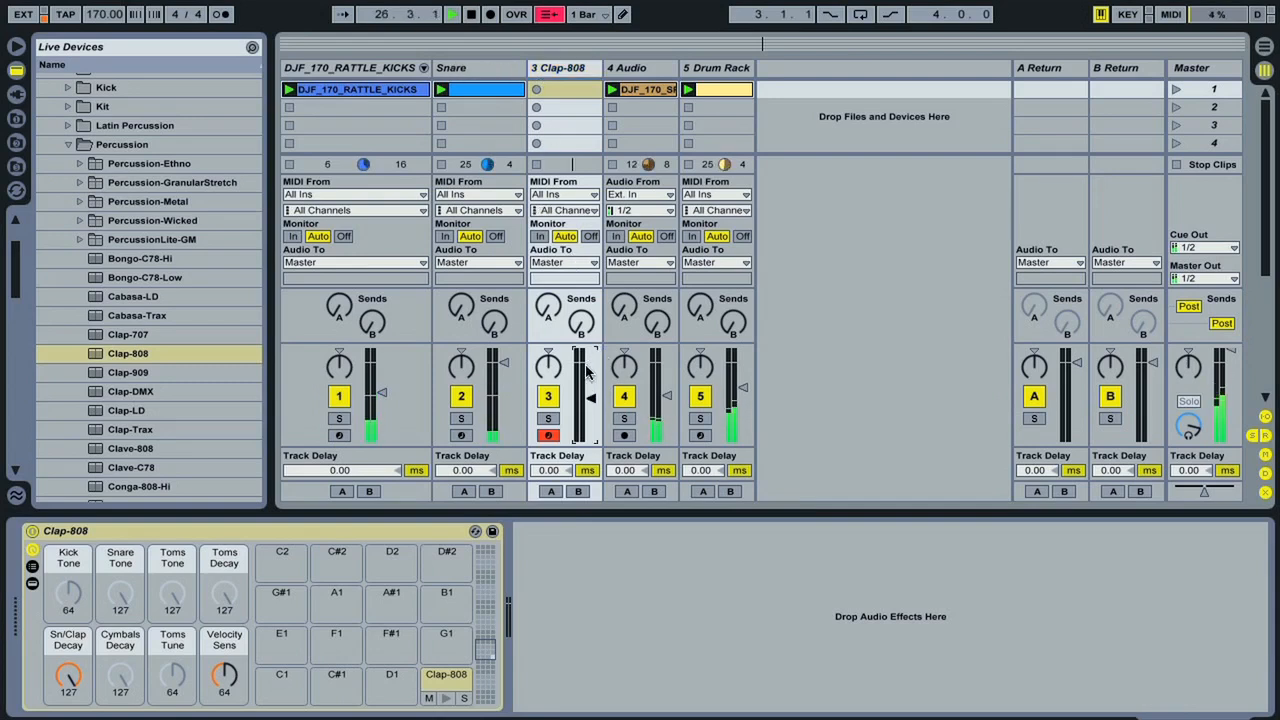
Step: Copy the Snare clip into the first slot of the Clap-808 track and move both C1 notes to the Clap-808 pad
left_click(565, 92)
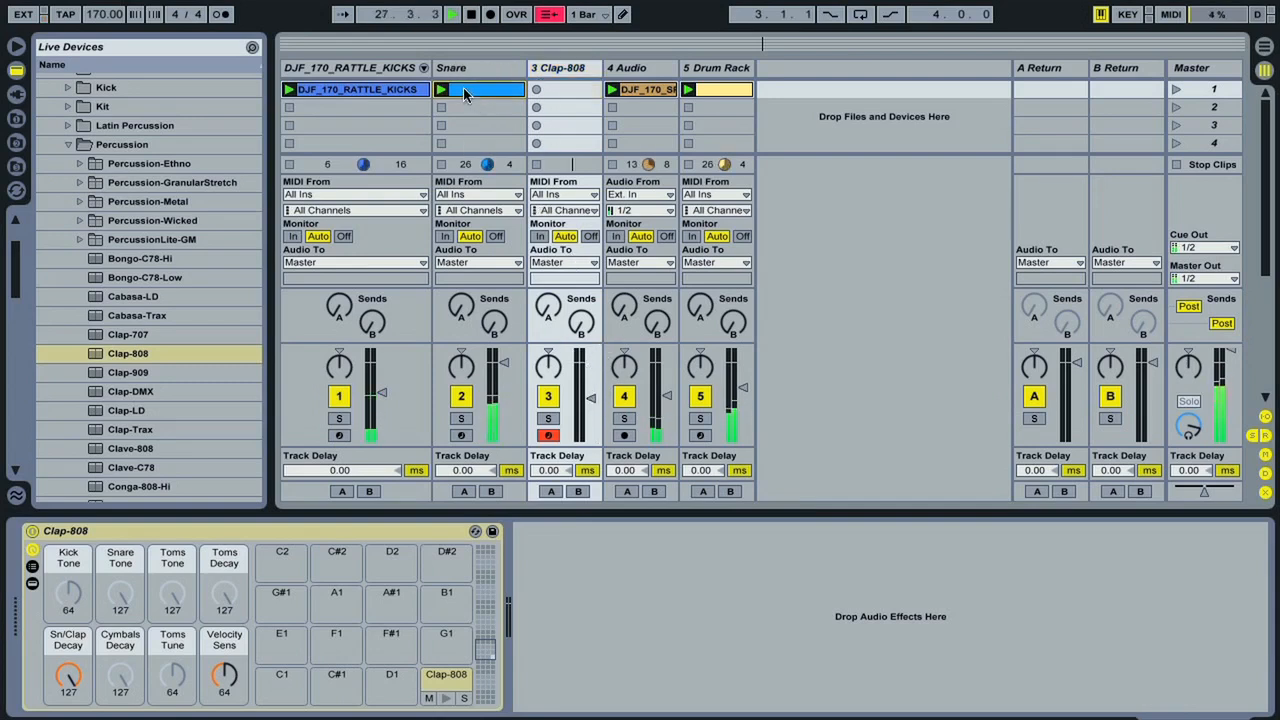
double_click(563, 94)
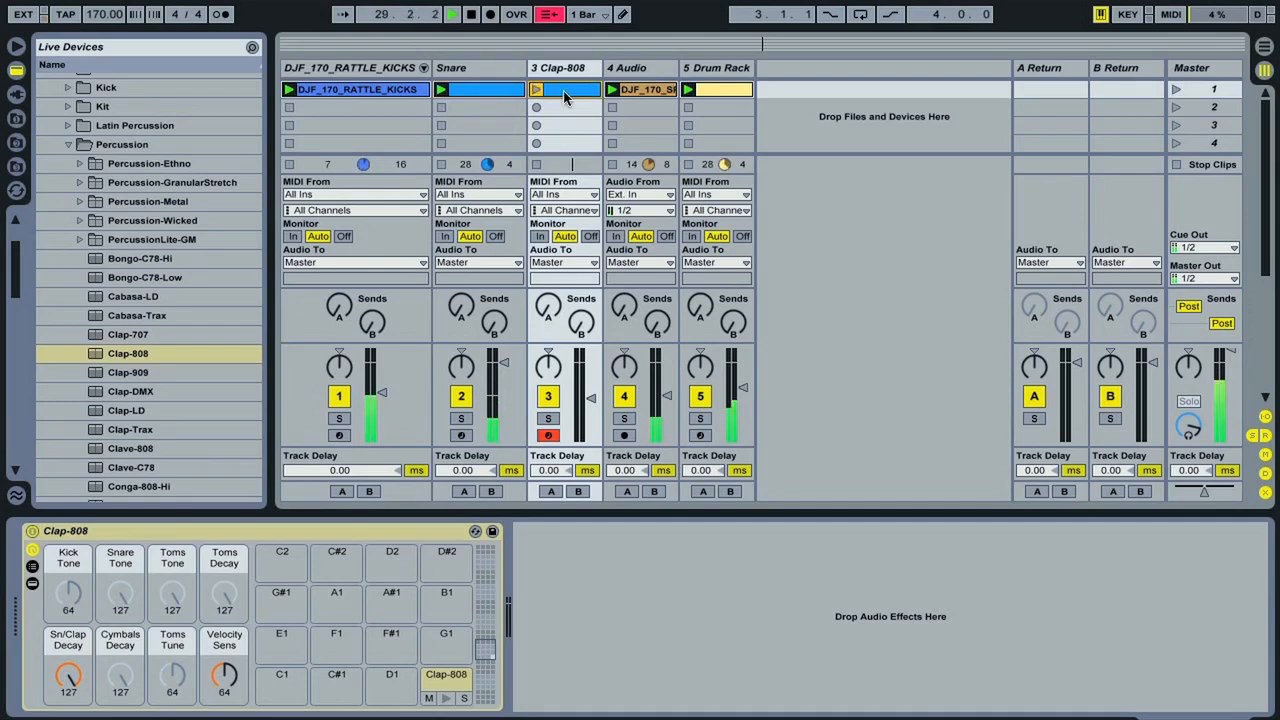
double_click(559, 90)
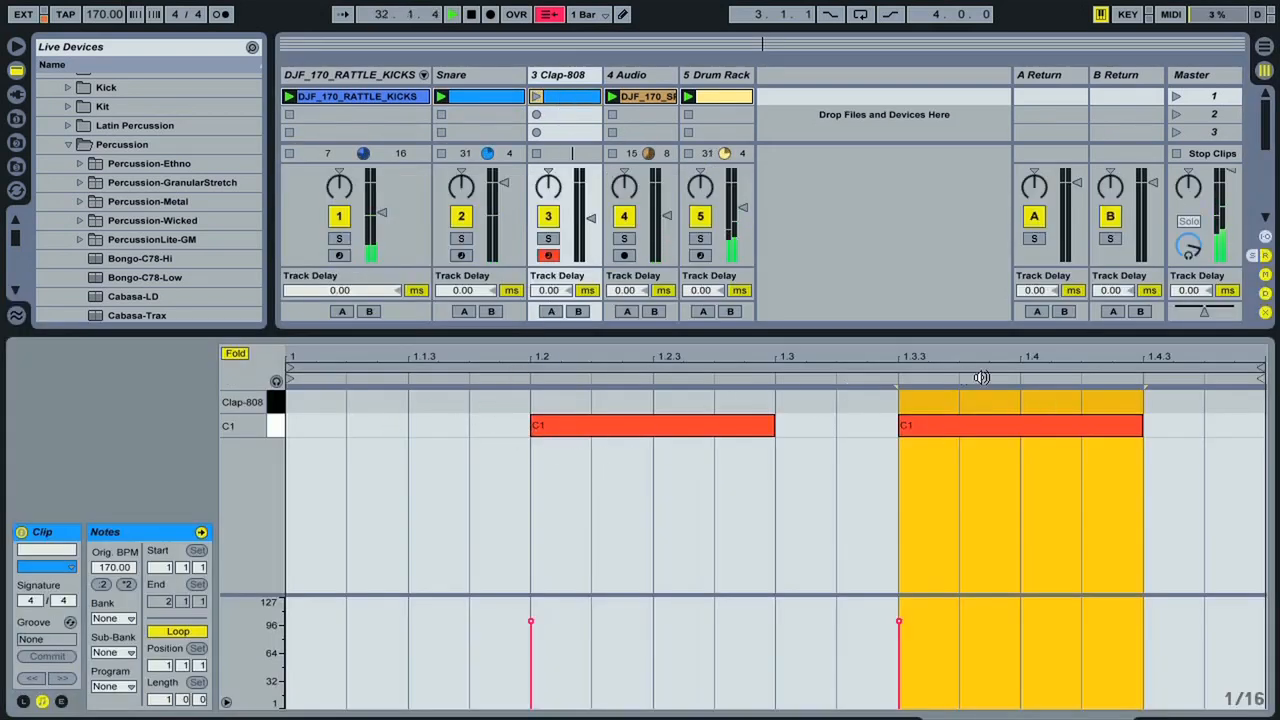
left_click_drag(1012, 402, 596, 414)
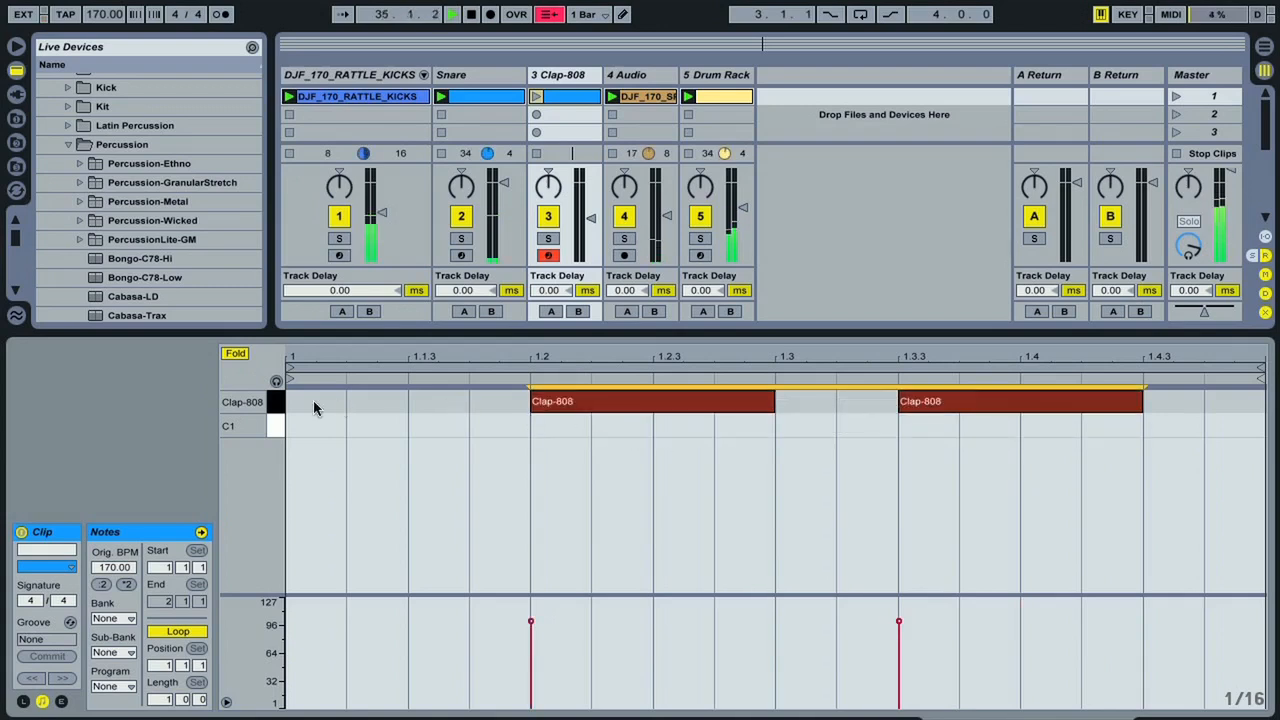
Step: Launch the copied clip on the Clap-808 track and raise that track's volume slightly to balance the clap
left_click(536, 97)
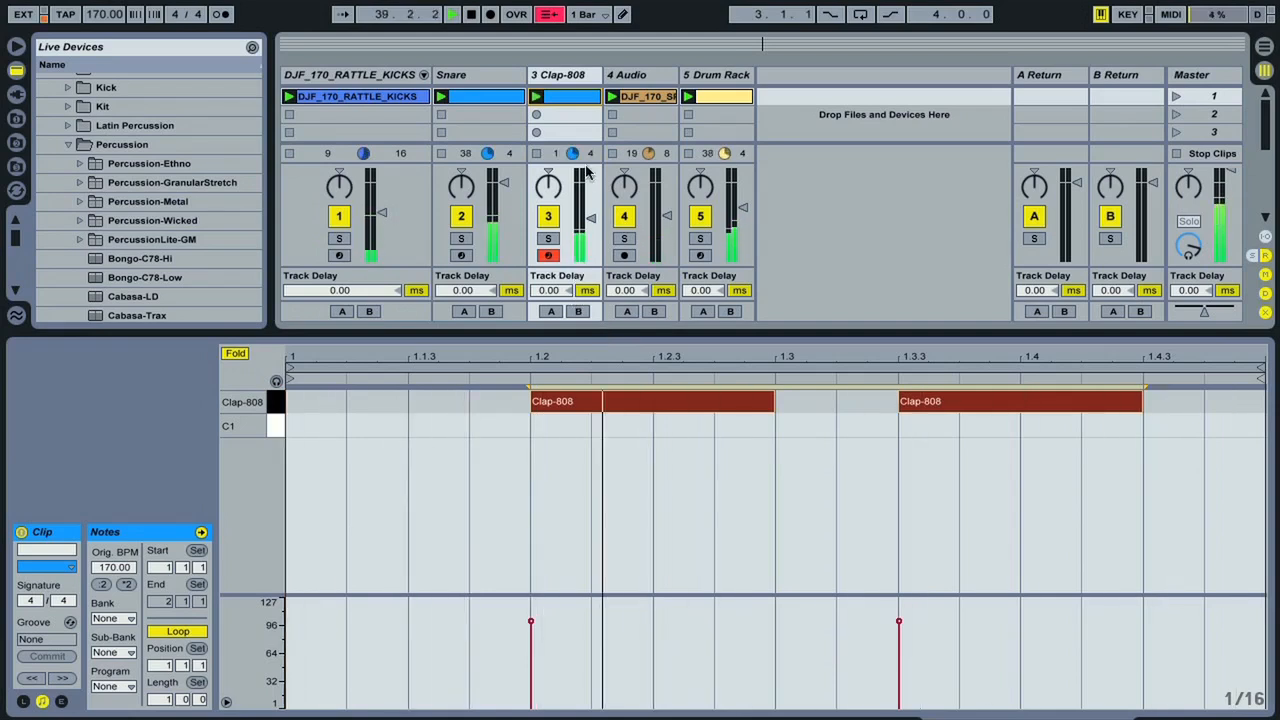
left_click_drag(589, 222, 587, 217)
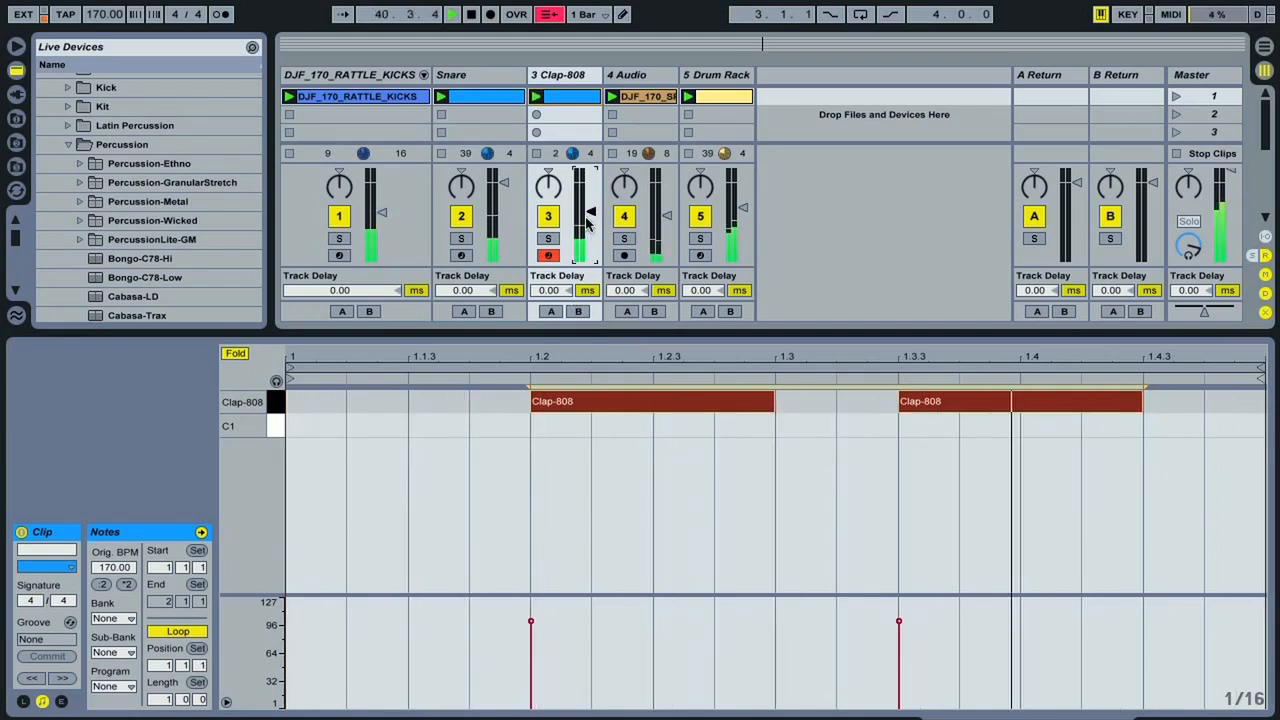